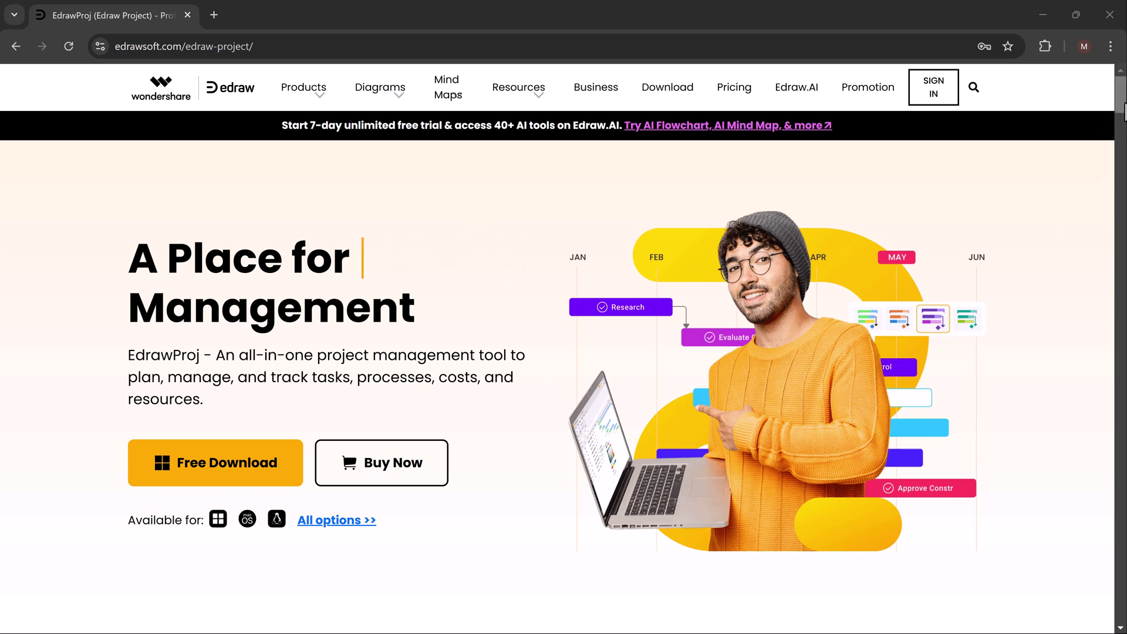
{"action": "scroll", "coordinate": [564, 352], "scroll_direction": "down", "scroll_amount": 1}
{"action": "scroll", "coordinate": [563, 353], "scroll_direction": "down", "scroll_amount": 3}
{"action": "scroll", "coordinate": [565, 353], "scroll_direction": "down", "scroll_amount": 2}
{"action": "scroll", "coordinate": [564, 353], "scroll_direction": "down", "scroll_amount": 2}
{"action": "scroll", "coordinate": [564, 353], "scroll_direction": "down", "scroll_amount": 2}
{"action": "scroll", "coordinate": [564, 352], "scroll_direction": "down", "scroll_amount": 2}
{"action": "scroll", "coordinate": [564, 352], "scroll_direction": "down", "scroll_amount": 2}
{"action": "scroll", "coordinate": [564, 353], "scroll_direction": "down", "scroll_amount": 2}
{"action": "scroll", "coordinate": [564, 353], "scroll_direction": "down", "scroll_amount": 1}
{"action": "scroll", "coordinate": [564, 352], "scroll_direction": "down", "scroll_amount": 1}
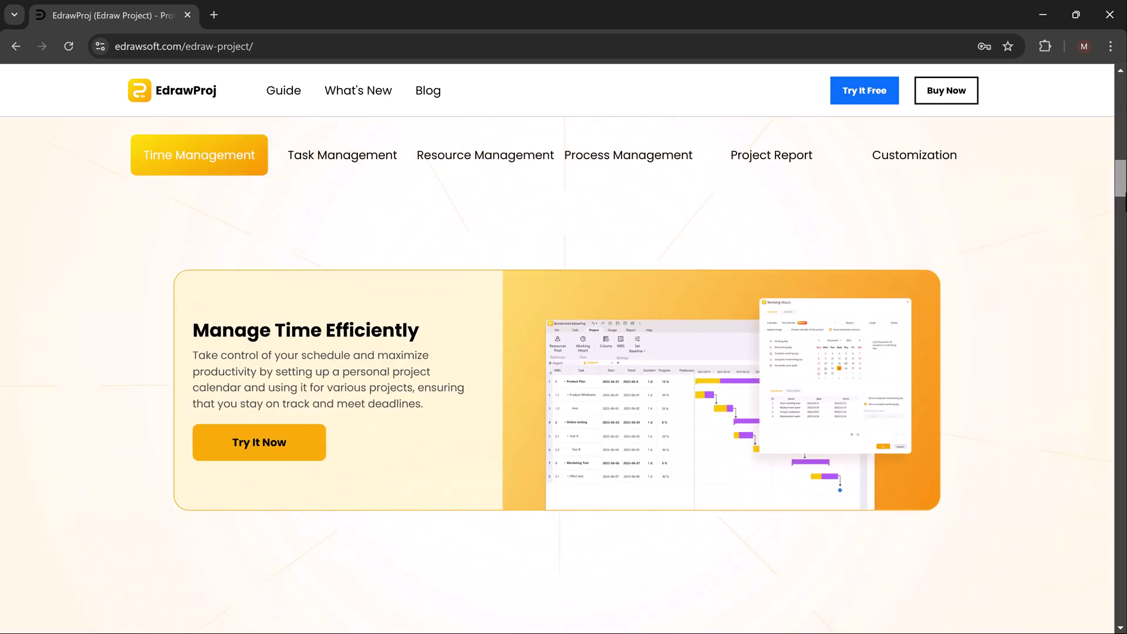
{"action": "scroll", "coordinate": [564, 353], "scroll_direction": "down", "scroll_amount": 2}
{"action": "scroll", "coordinate": [564, 353], "scroll_direction": "down", "scroll_amount": 2}
{"action": "scroll", "coordinate": [564, 353], "scroll_direction": "down", "scroll_amount": 1}
{"action": "scroll", "coordinate": [564, 353], "scroll_direction": "down", "scroll_amount": 1}
{"action": "scroll", "coordinate": [564, 352], "scroll_direction": "down", "scroll_amount": 2}
{"action": "scroll", "coordinate": [563, 352], "scroll_direction": "down", "scroll_amount": 2}
{"action": "scroll", "coordinate": [565, 352], "scroll_direction": "down", "scroll_amount": 2}
{"action": "scroll", "coordinate": [564, 352], "scroll_direction": "down", "scroll_amount": 1}
{"action": "scroll", "coordinate": [565, 353], "scroll_direction": "down", "scroll_amount": 2}
{"action": "scroll", "coordinate": [565, 352], "scroll_direction": "down", "scroll_amount": 1}
{"action": "scroll", "coordinate": [564, 352], "scroll_direction": "down", "scroll_amount": 1}
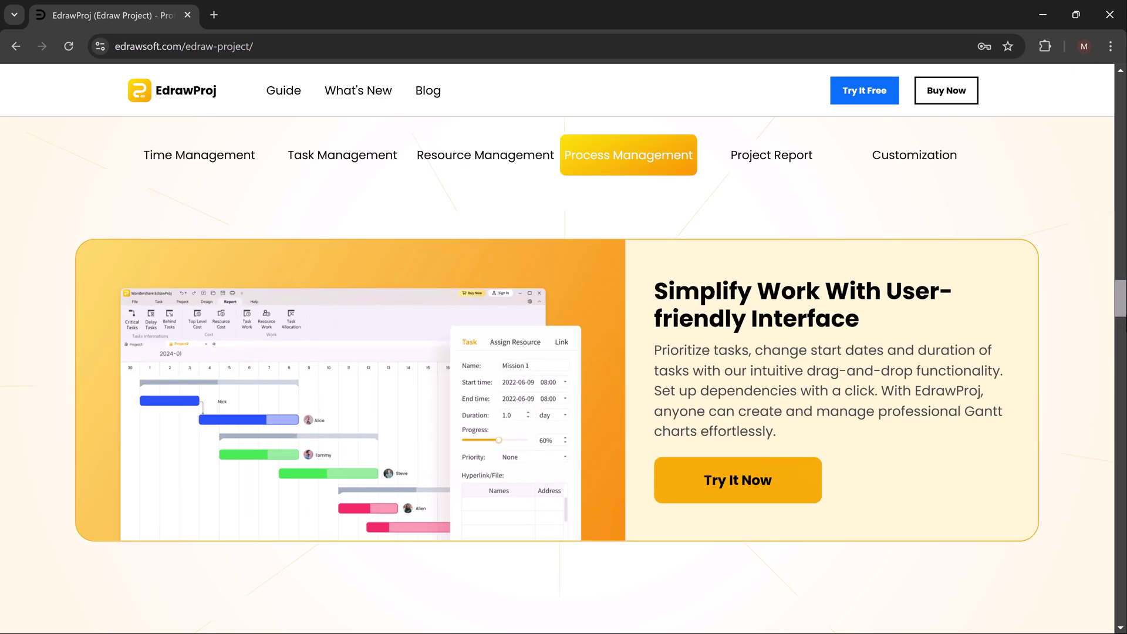
{"action": "scroll", "coordinate": [564, 352], "scroll_direction": "down", "scroll_amount": 2}
{"action": "scroll", "coordinate": [564, 353], "scroll_direction": "down", "scroll_amount": 1}
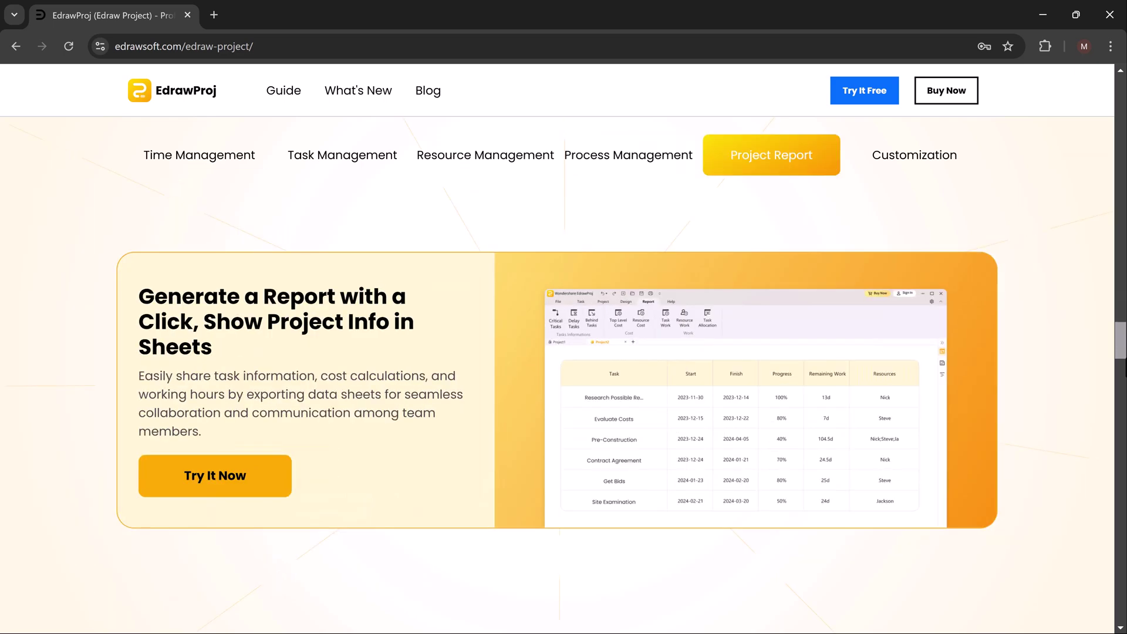
{"action": "scroll", "coordinate": [564, 353], "scroll_direction": "down", "scroll_amount": 2}
{"action": "scroll", "coordinate": [564, 353], "scroll_direction": "down", "scroll_amount": 2}
{"action": "scroll", "coordinate": [564, 352], "scroll_direction": "down", "scroll_amount": 1}
{"action": "scroll", "coordinate": [564, 352], "scroll_direction": "down", "scroll_amount": 2}
{"action": "scroll", "coordinate": [563, 352], "scroll_direction": "down", "scroll_amount": 2}
{"action": "scroll", "coordinate": [564, 353], "scroll_direction": "down", "scroll_amount": 3}
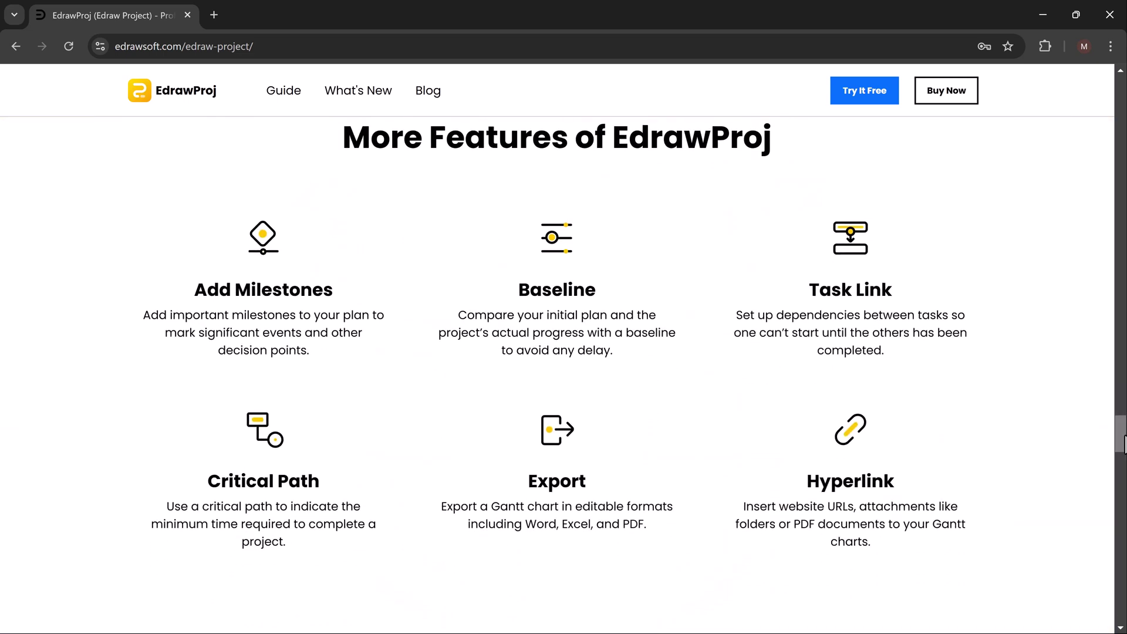
{"action": "left_click_drag", "start_coordinate": [1123, 447], "coordinate": [1120, 481]}
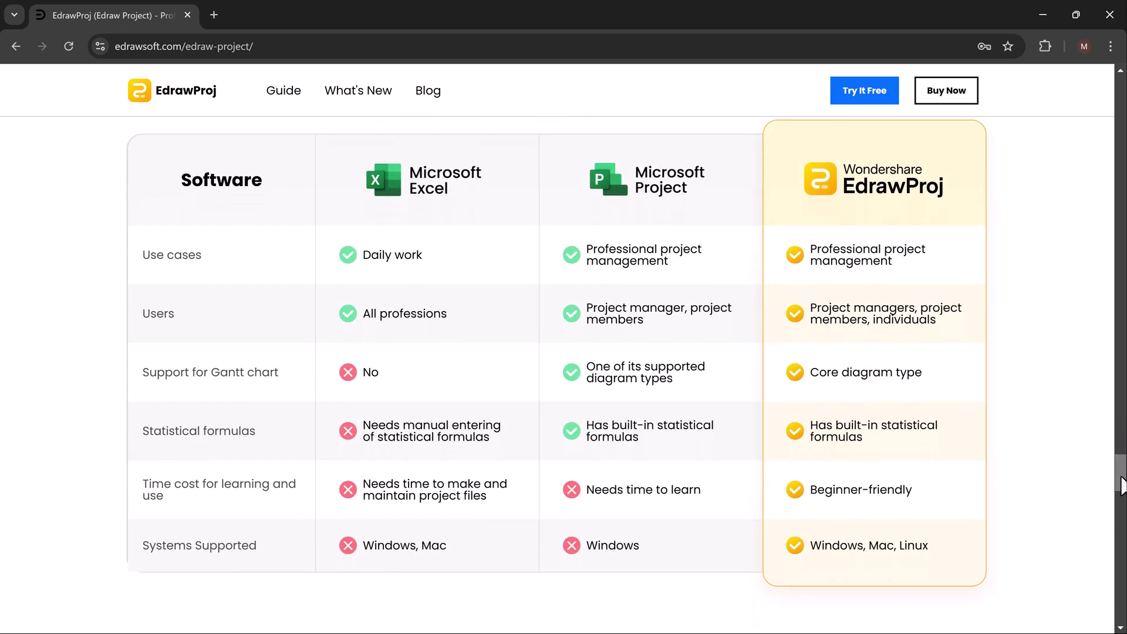
{"action": "left_click_drag", "start_coordinate": [1123, 484], "coordinate": [1123, 592]}
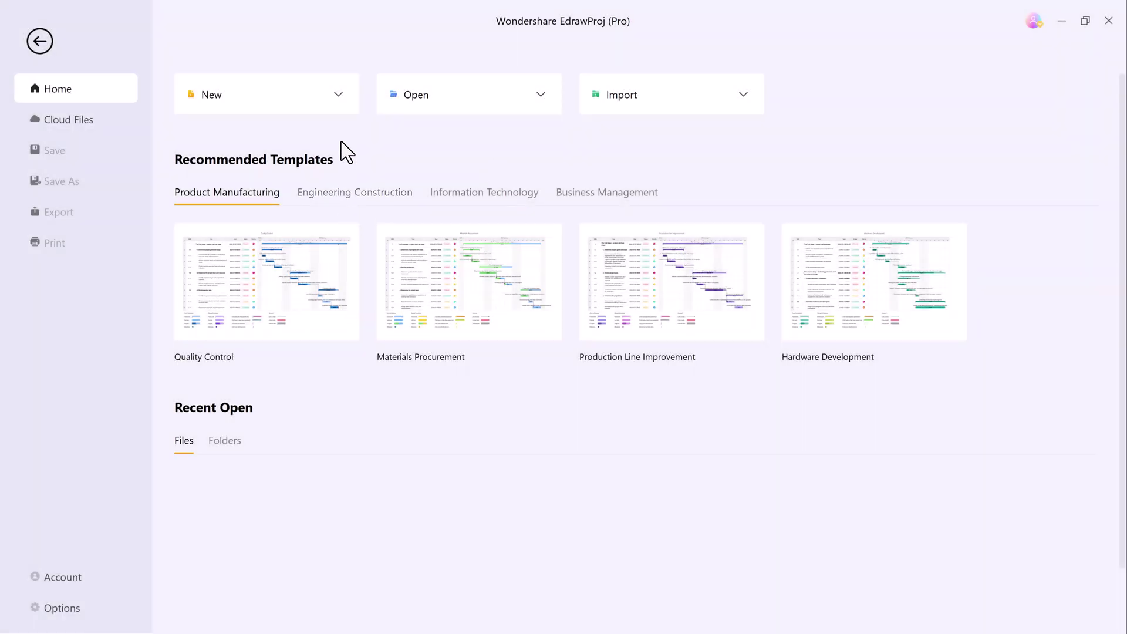
Browse the template categories and open Engineering Construction's Real Estate Construction template
{"action": "left_click", "coordinate": [335, 99]}
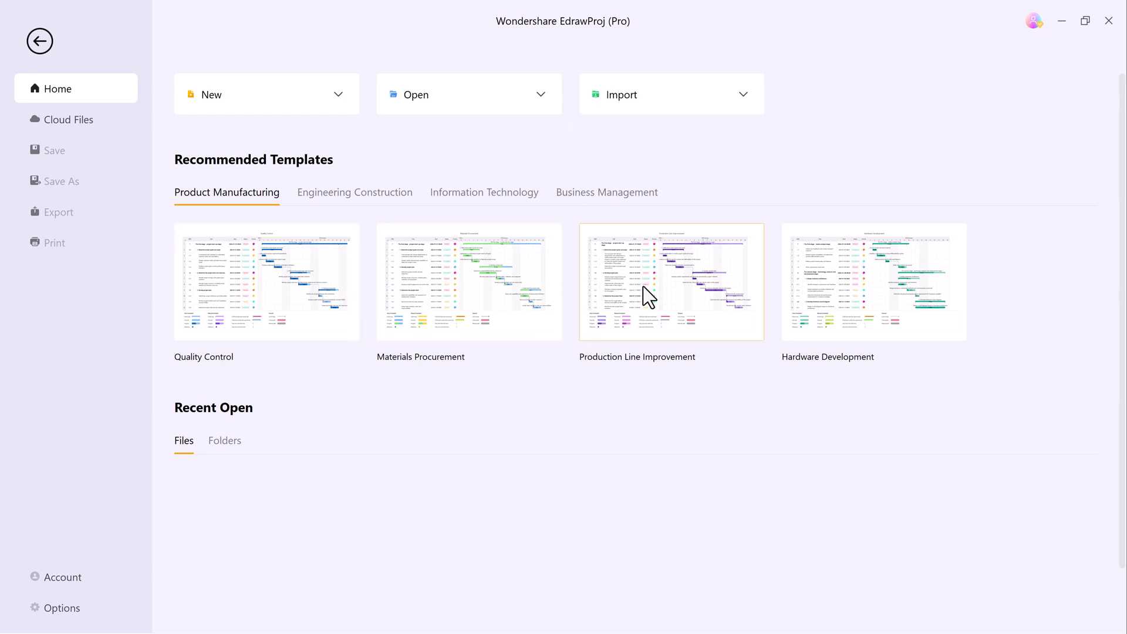
{"action": "left_click", "coordinate": [461, 193]}
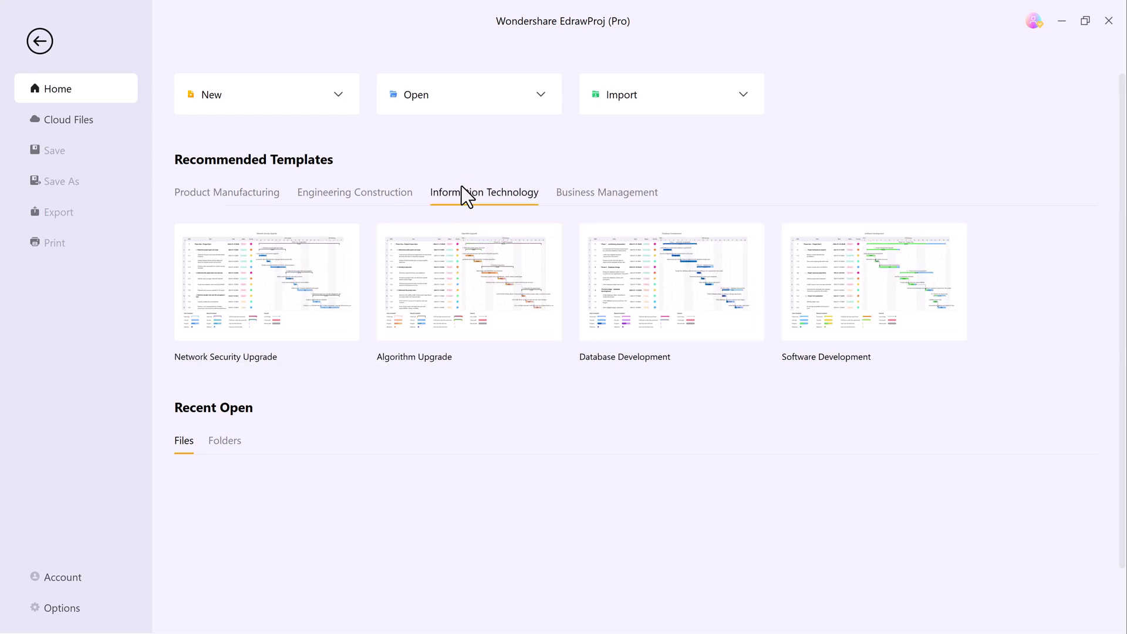
{"action": "left_click", "coordinate": [589, 197]}
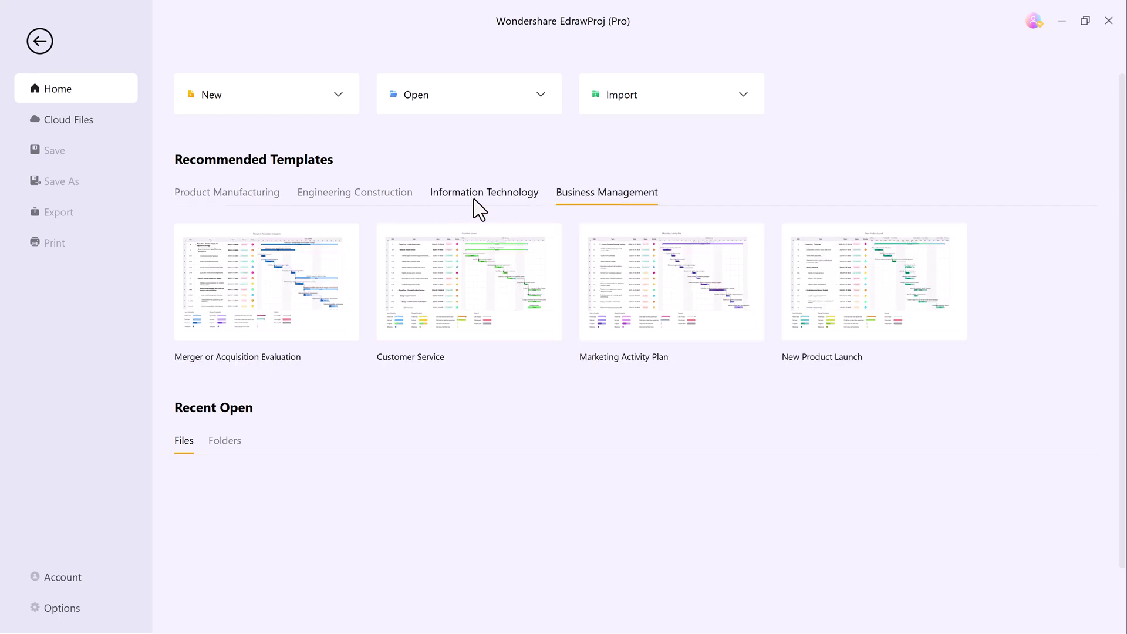
{"action": "left_click", "coordinate": [363, 197]}
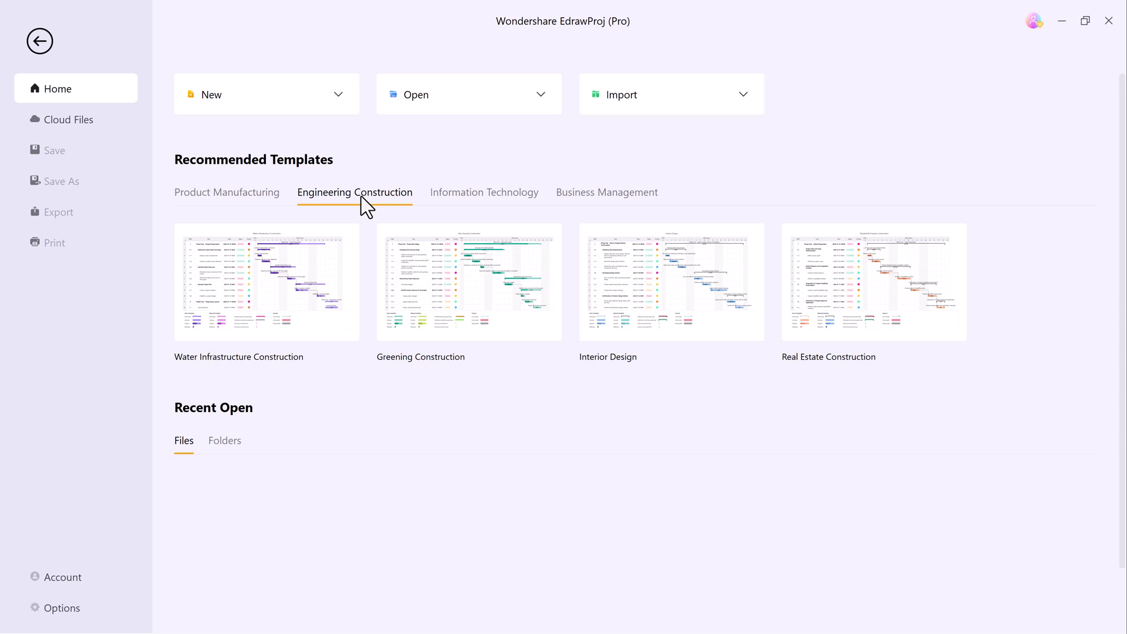
{"action": "left_click", "coordinate": [471, 199]}
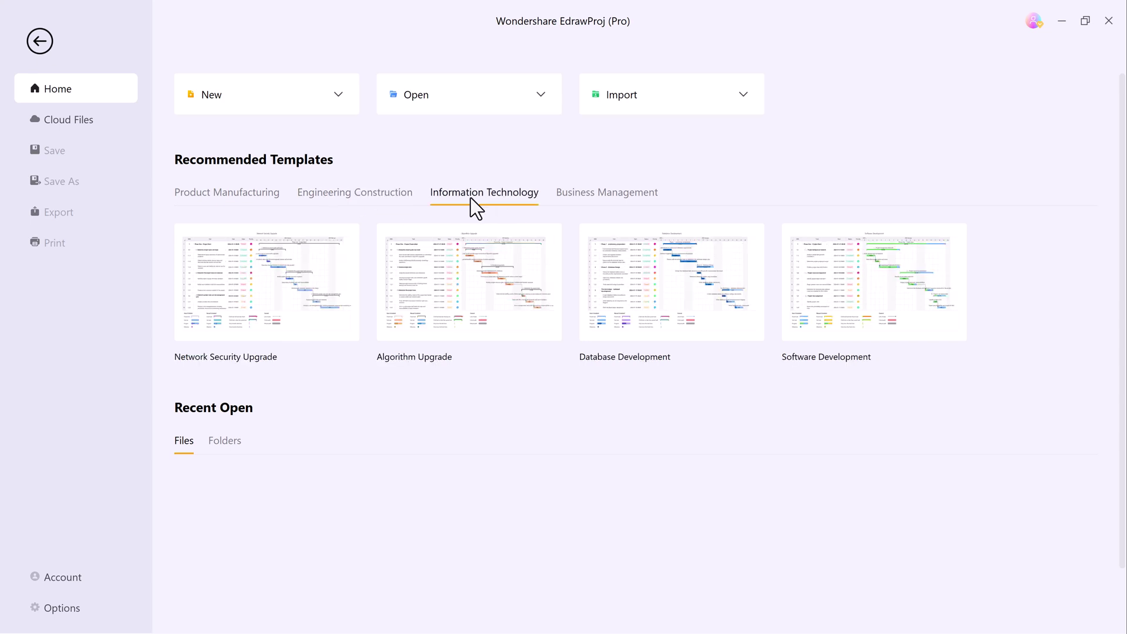
{"action": "left_click", "coordinate": [574, 189]}
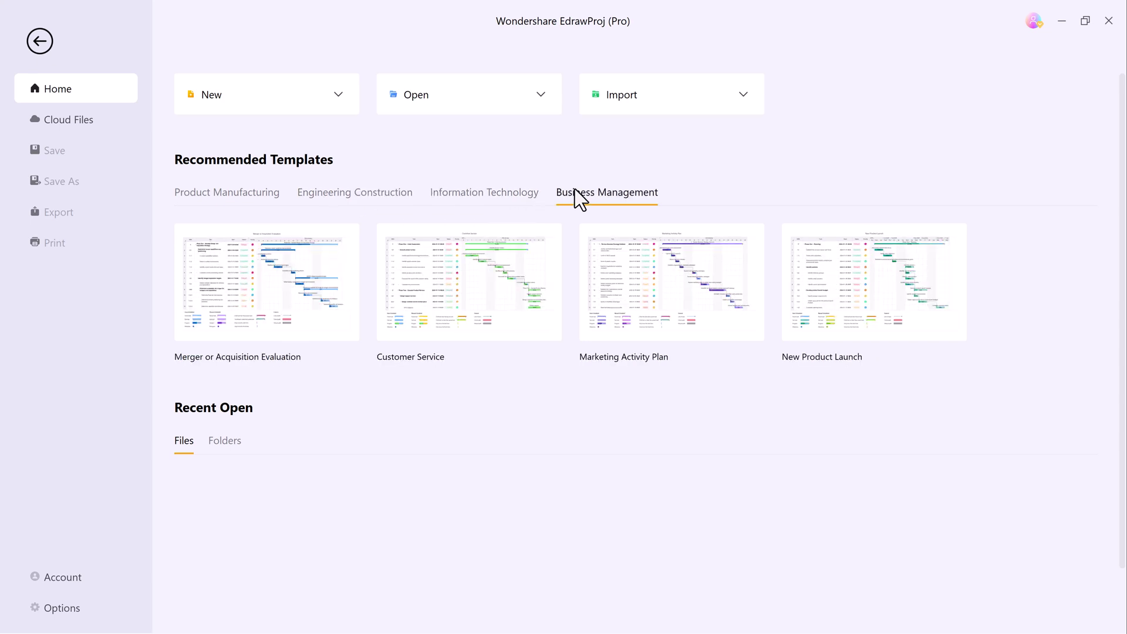
{"action": "left_click", "coordinate": [373, 208]}
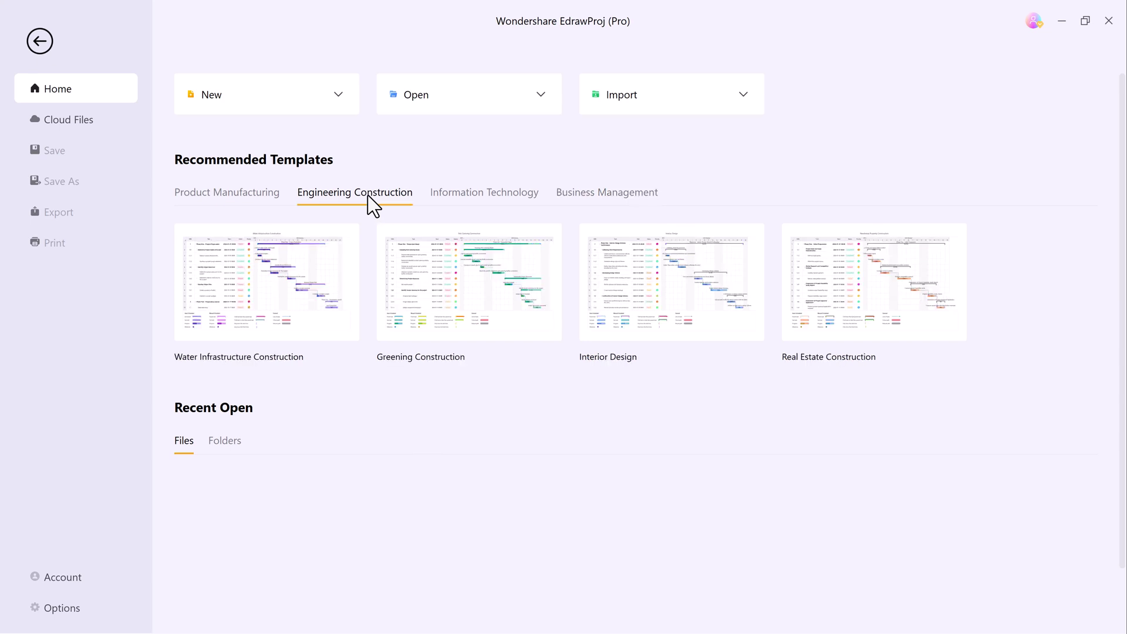
{"action": "left_click", "coordinate": [855, 285]}
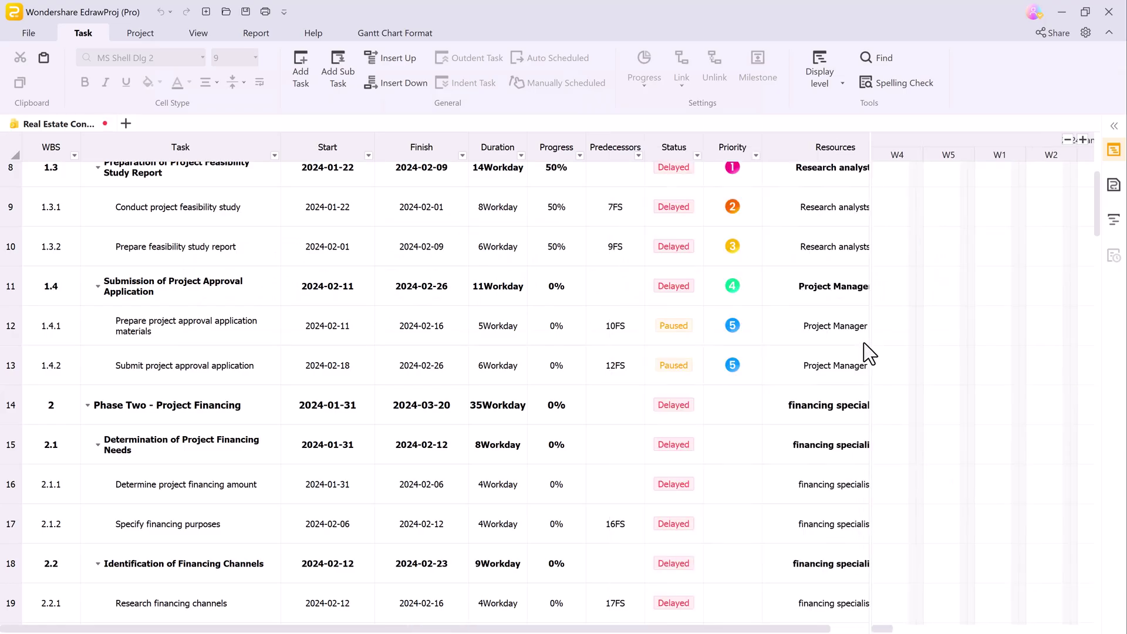
Enlarge the Gantt chart to show task bars, then widen the table to reveal Start and Finish
{"action": "left_click_drag", "start_coordinate": [869, 344], "coordinate": [329, 351]}
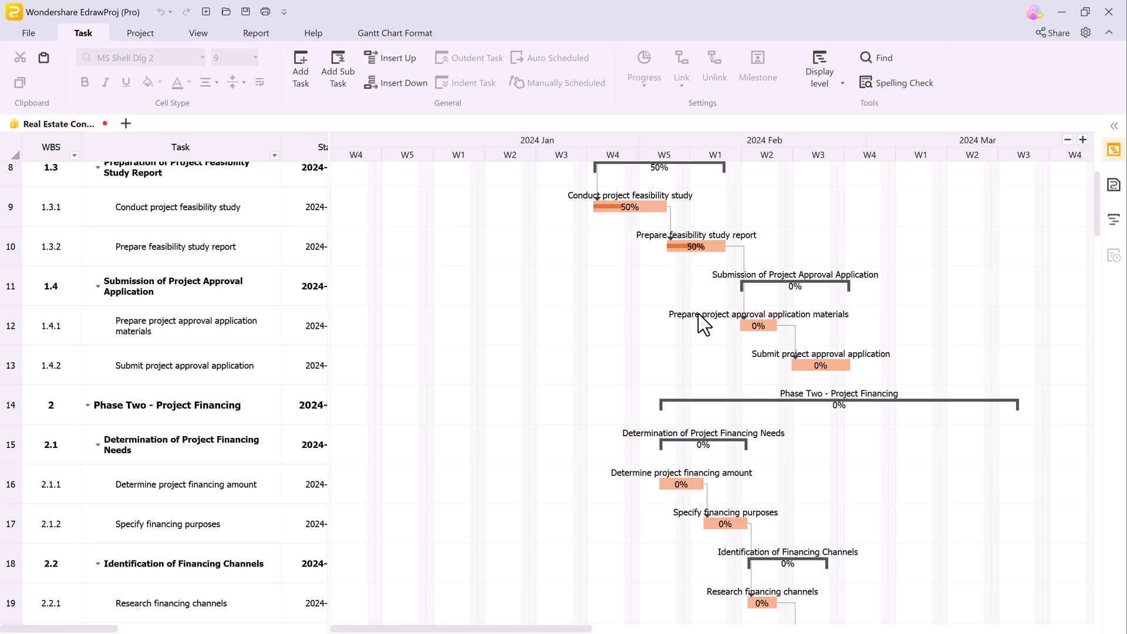
{"action": "scroll", "coordinate": [698, 314], "scroll_direction": "down", "scroll_amount": 5}
{"action": "scroll", "coordinate": [699, 314], "scroll_direction": "down", "scroll_amount": 3}
{"action": "scroll", "coordinate": [699, 314], "scroll_direction": "down", "scroll_amount": 2}
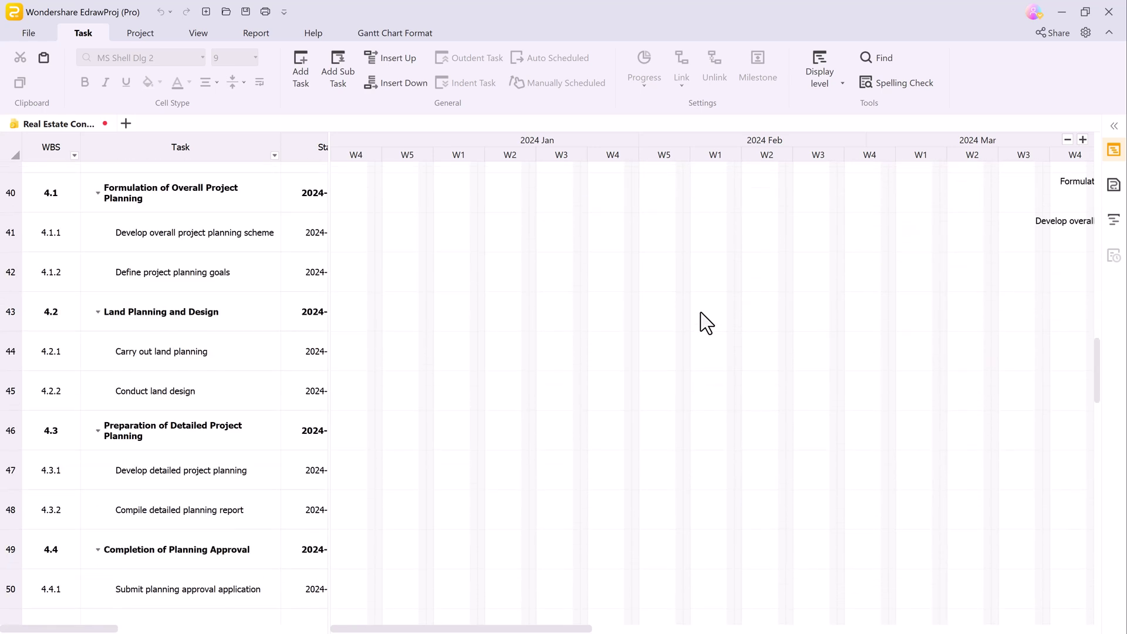
{"action": "scroll", "coordinate": [704, 309], "scroll_direction": "up", "scroll_amount": 3}
{"action": "scroll", "coordinate": [704, 308], "scroll_direction": "up", "scroll_amount": 3}
{"action": "scroll", "coordinate": [704, 308], "scroll_direction": "up", "scroll_amount": 2}
{"action": "scroll", "coordinate": [704, 309], "scroll_direction": "up", "scroll_amount": 1}
{"action": "scroll", "coordinate": [704, 308], "scroll_direction": "up", "scroll_amount": 2}
{"action": "scroll", "coordinate": [536, 314], "scroll_direction": "up", "scroll_amount": 1}
{"action": "scroll", "coordinate": [341, 376], "scroll_direction": "down", "scroll_amount": 1}
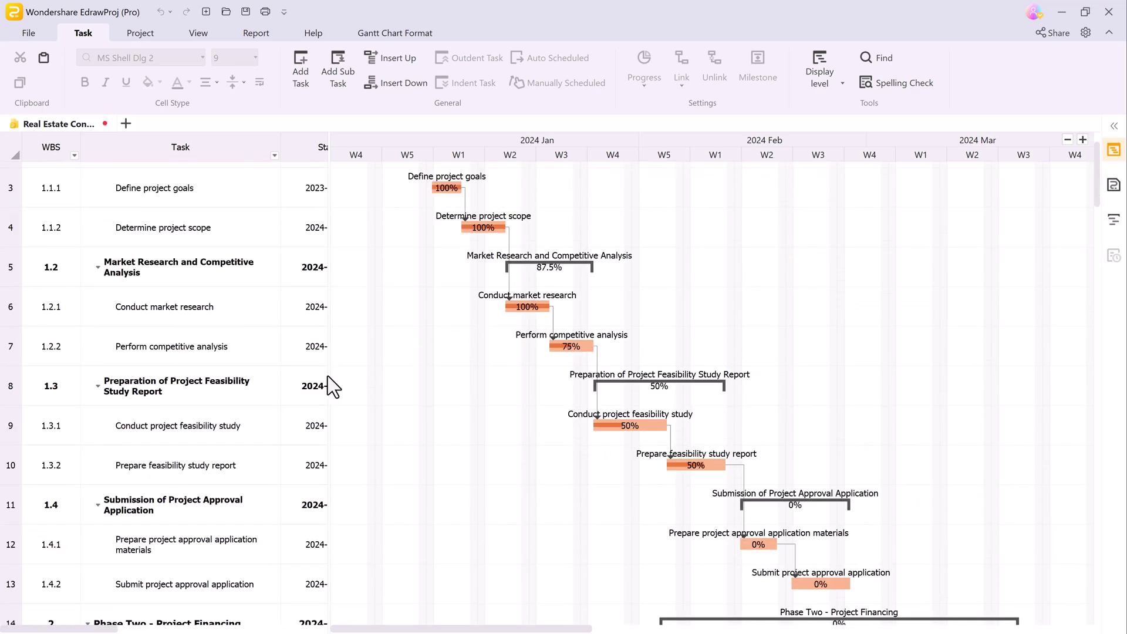
{"action": "left_click_drag", "start_coordinate": [330, 376], "coordinate": [492, 375]}
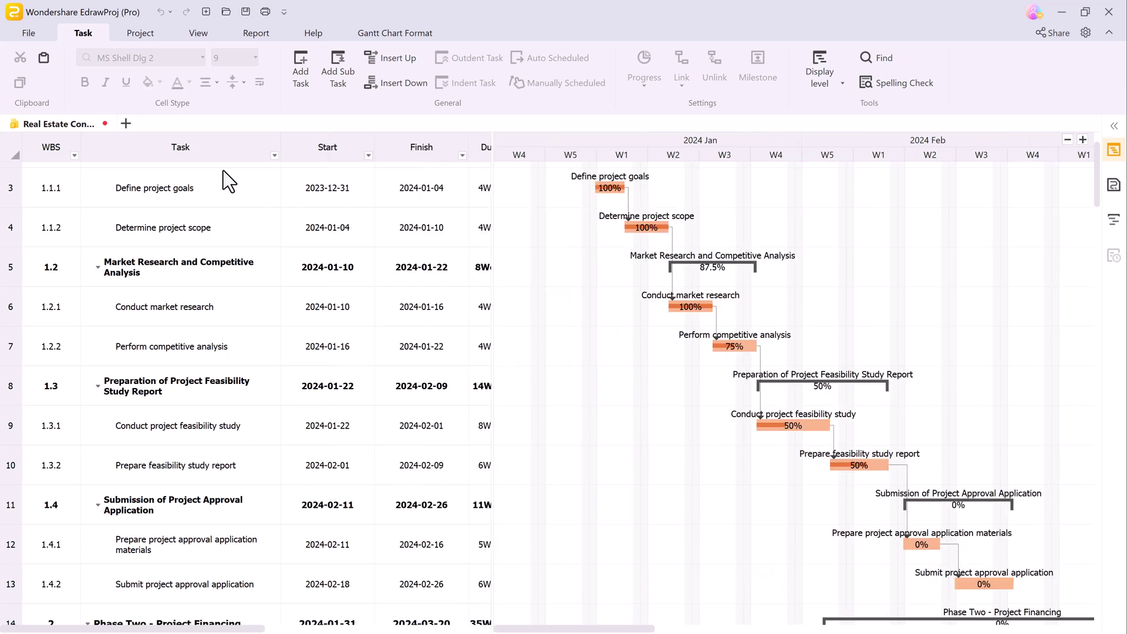
{"action": "left_click", "coordinate": [189, 146]}
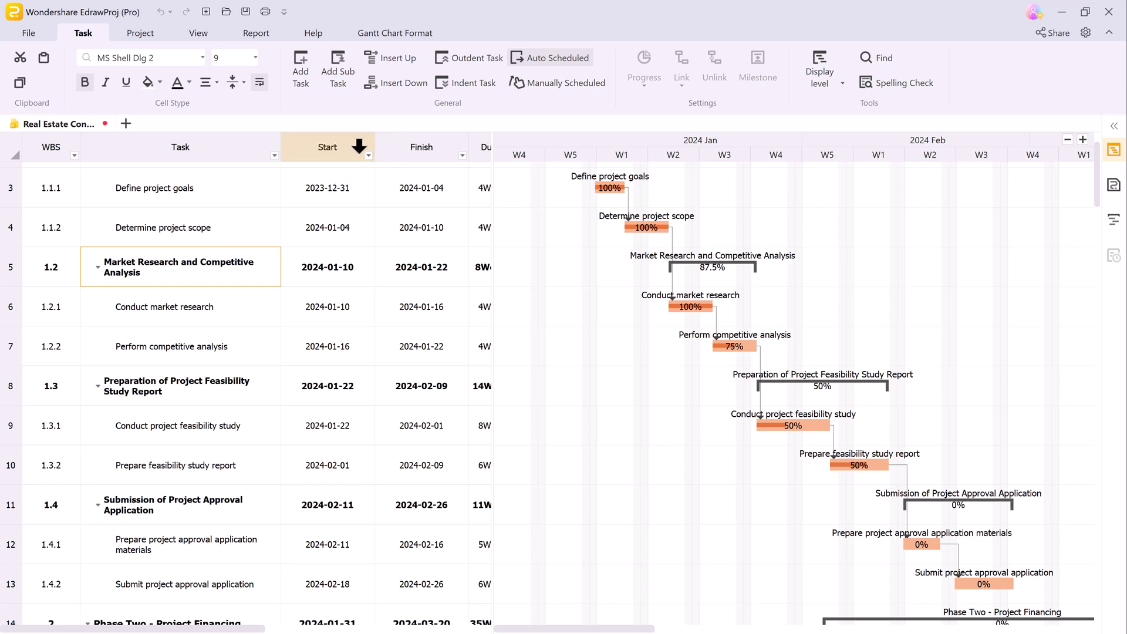
{"action": "left_click", "coordinate": [369, 156]}
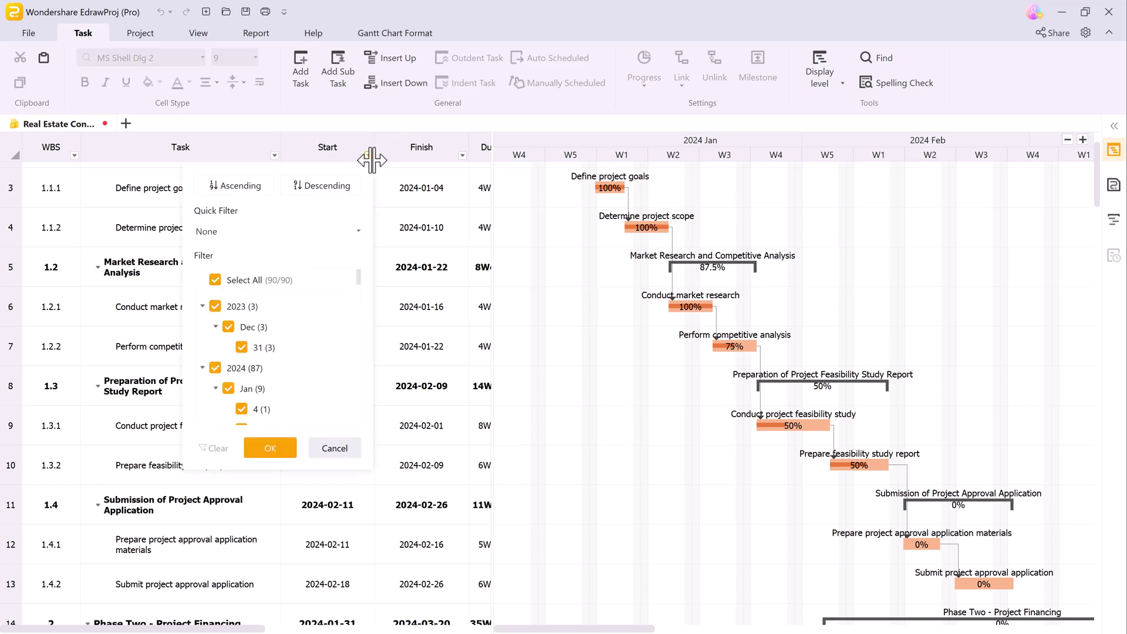
{"action": "left_click", "coordinate": [215, 307]}
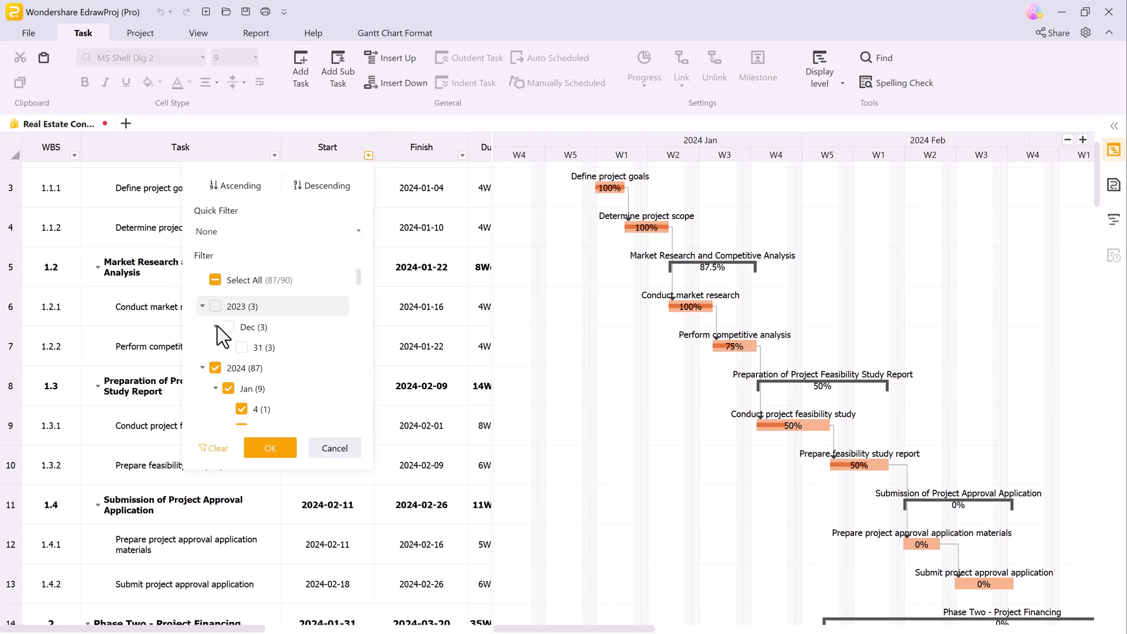
{"action": "left_click", "coordinate": [215, 368]}
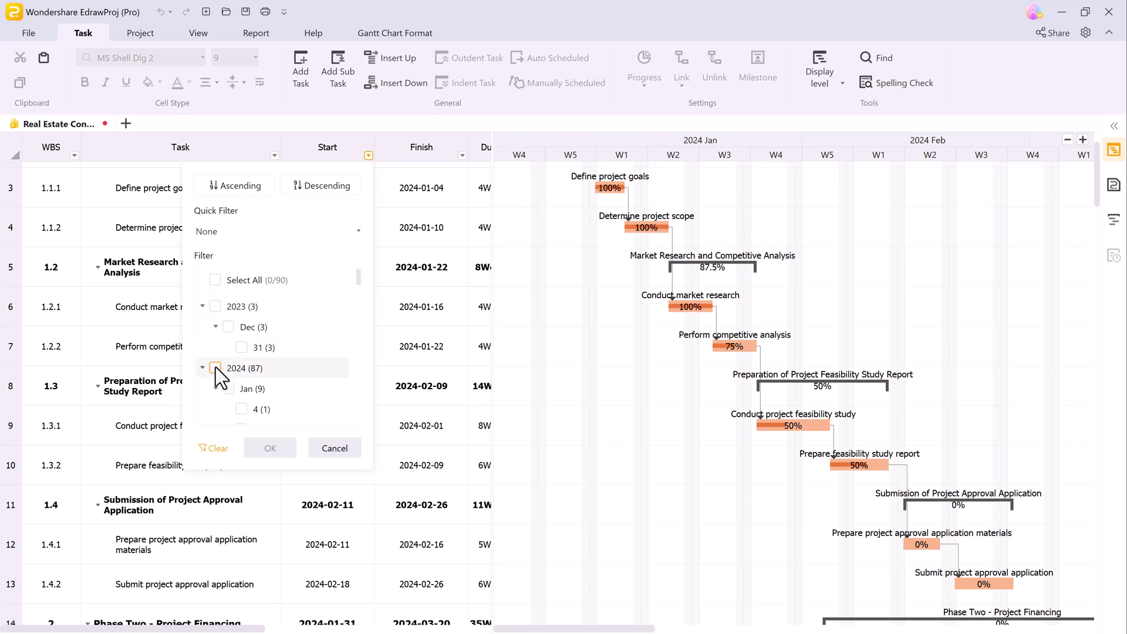
{"action": "left_click", "coordinate": [215, 306]}
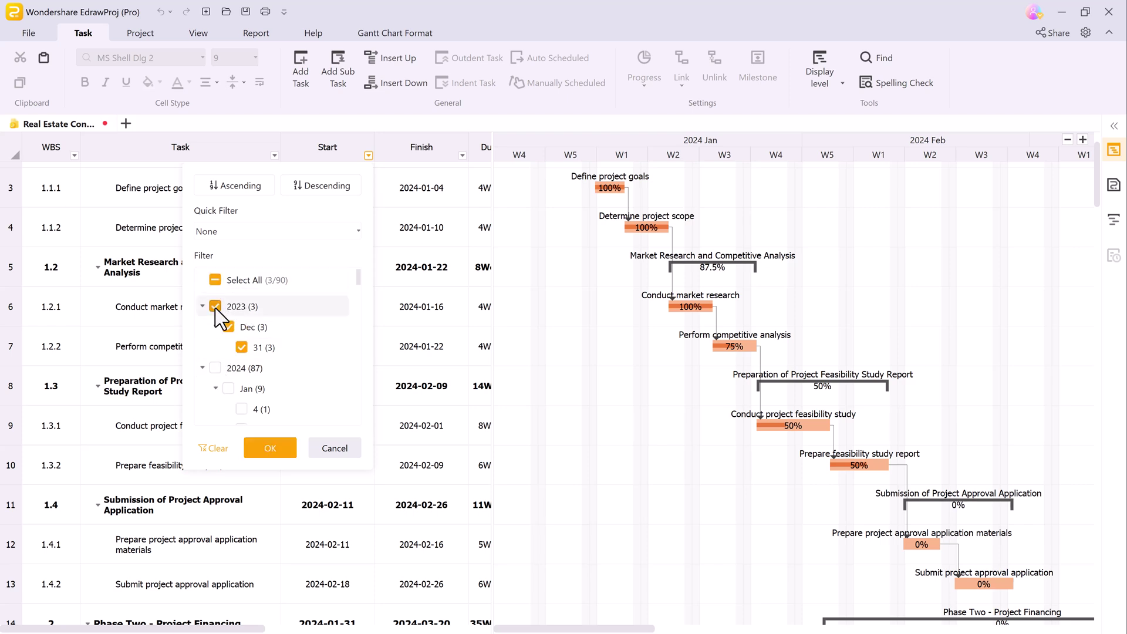
{"action": "left_click", "coordinate": [265, 453]}
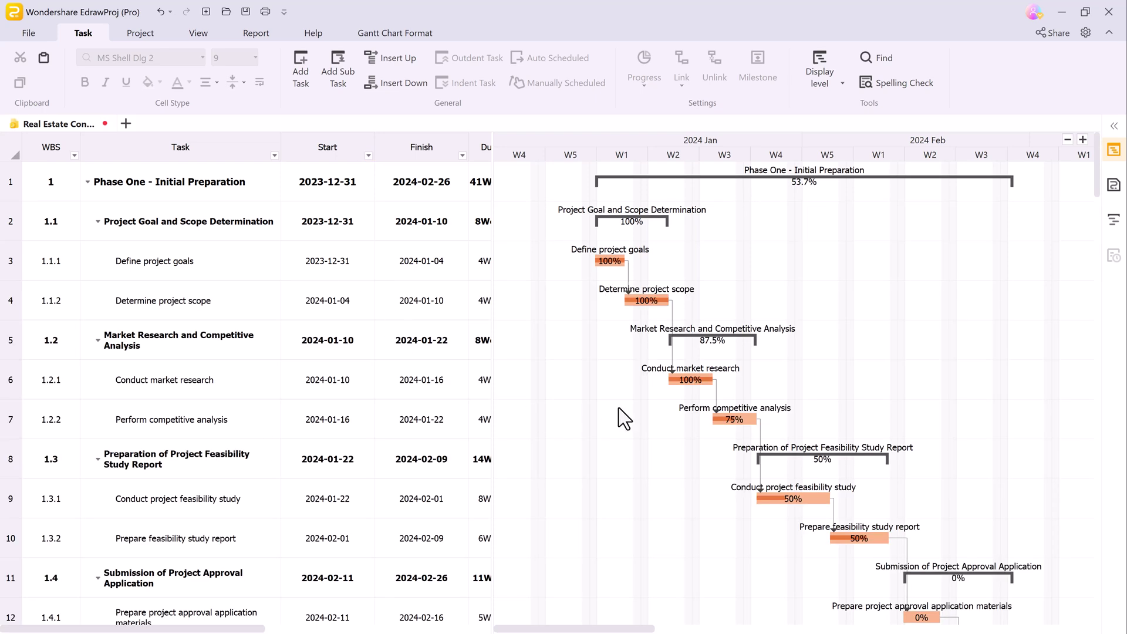
{"action": "left_click_drag", "start_coordinate": [495, 335], "coordinate": [899, 348]}
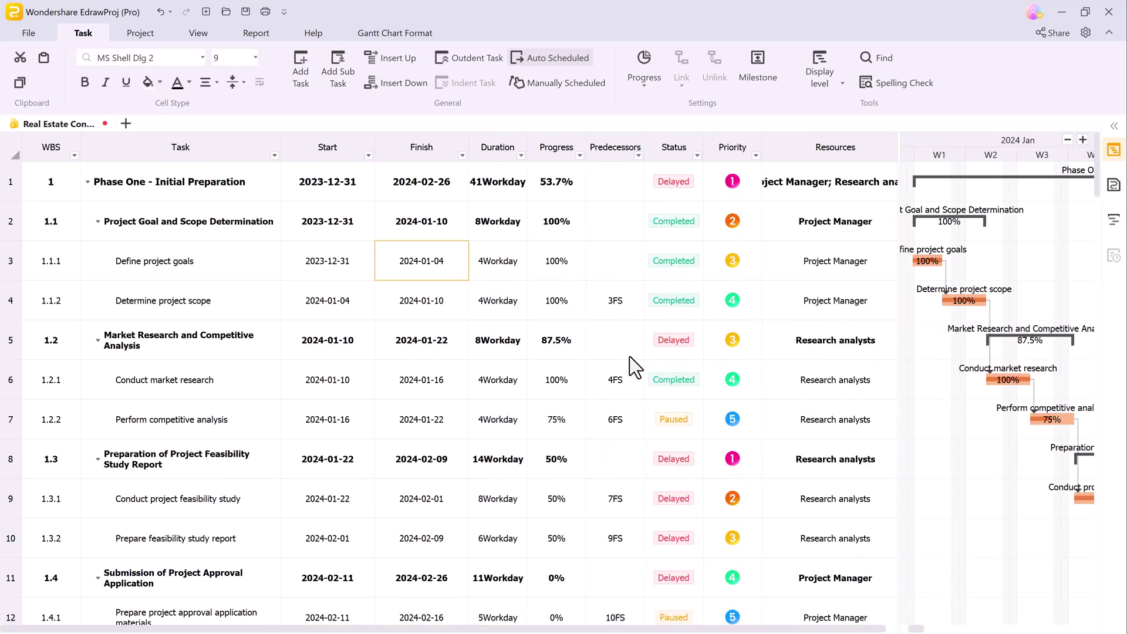
Change the Define project goals finish date's year to 2025 and confirm it
{"action": "double_click", "coordinate": [411, 274]}
{"action": "type", "text": "5"}
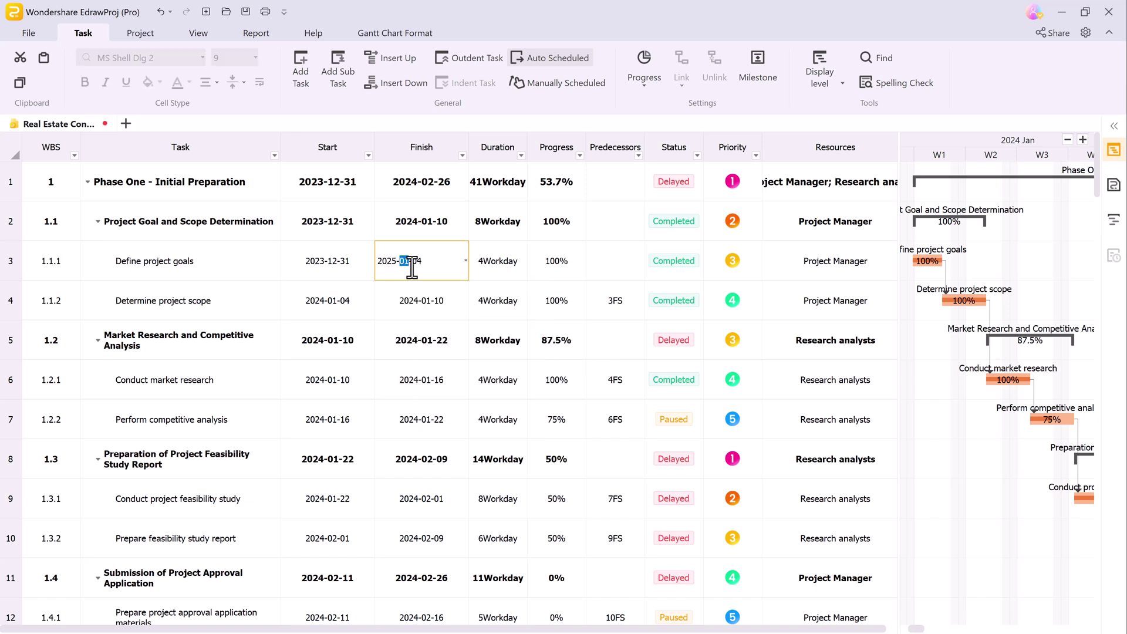
{"action": "key", "text": "Return"}
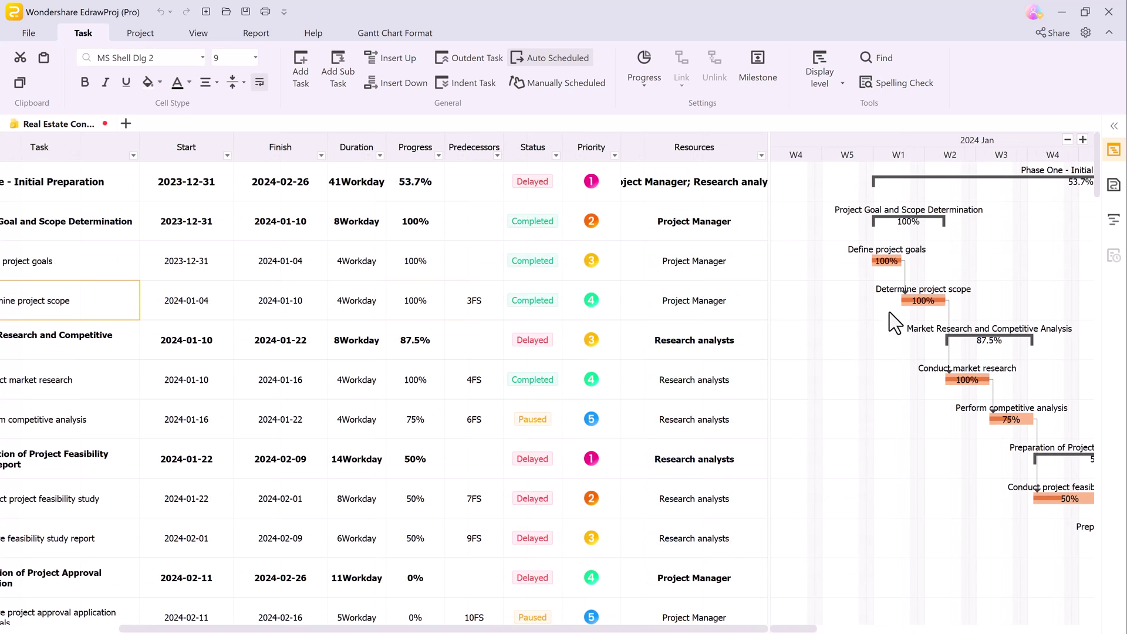
Open Conduct market research's task properties and begin adding a hyperlink
{"action": "left_click", "coordinate": [1113, 126]}
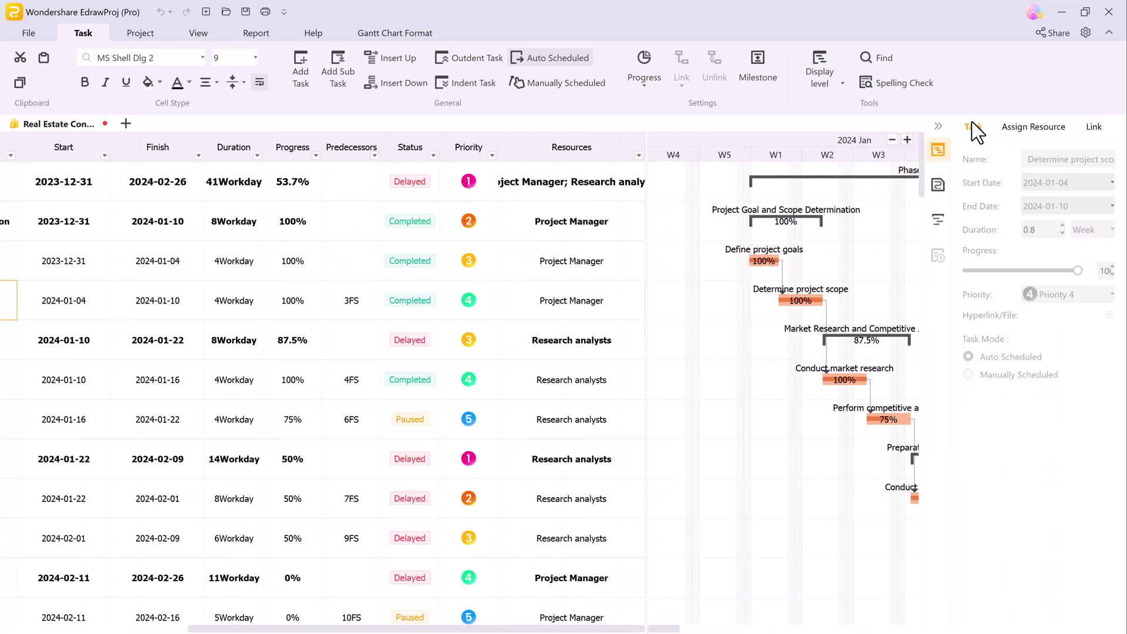
{"action": "left_click", "coordinate": [1062, 210]}
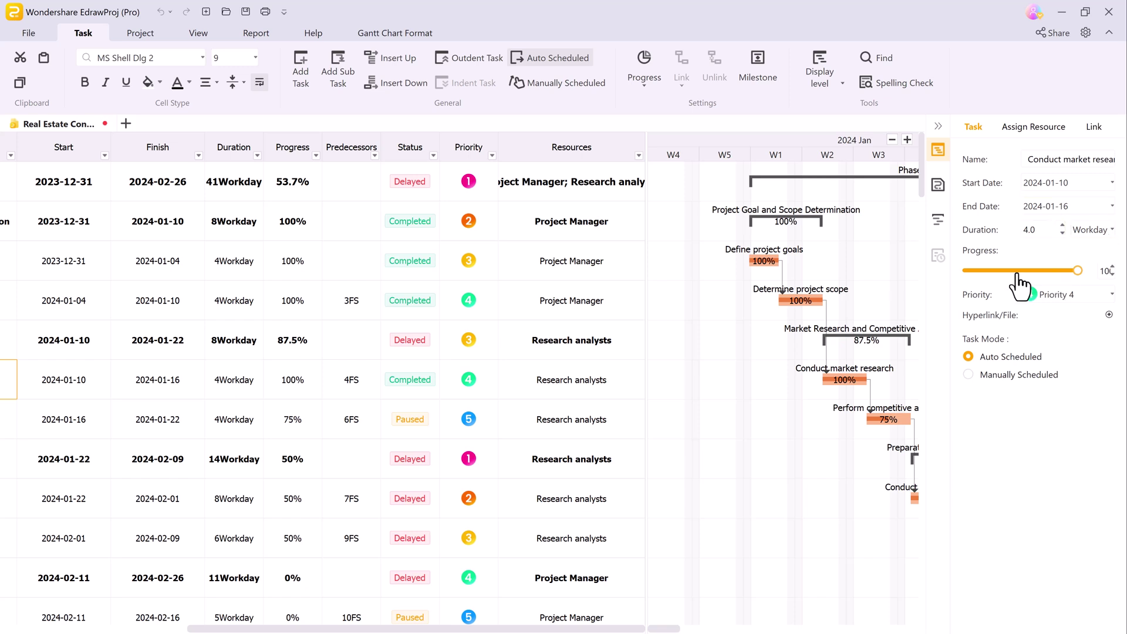
{"action": "left_click", "coordinate": [1108, 314]}
{"action": "left_click", "coordinate": [549, 190]}
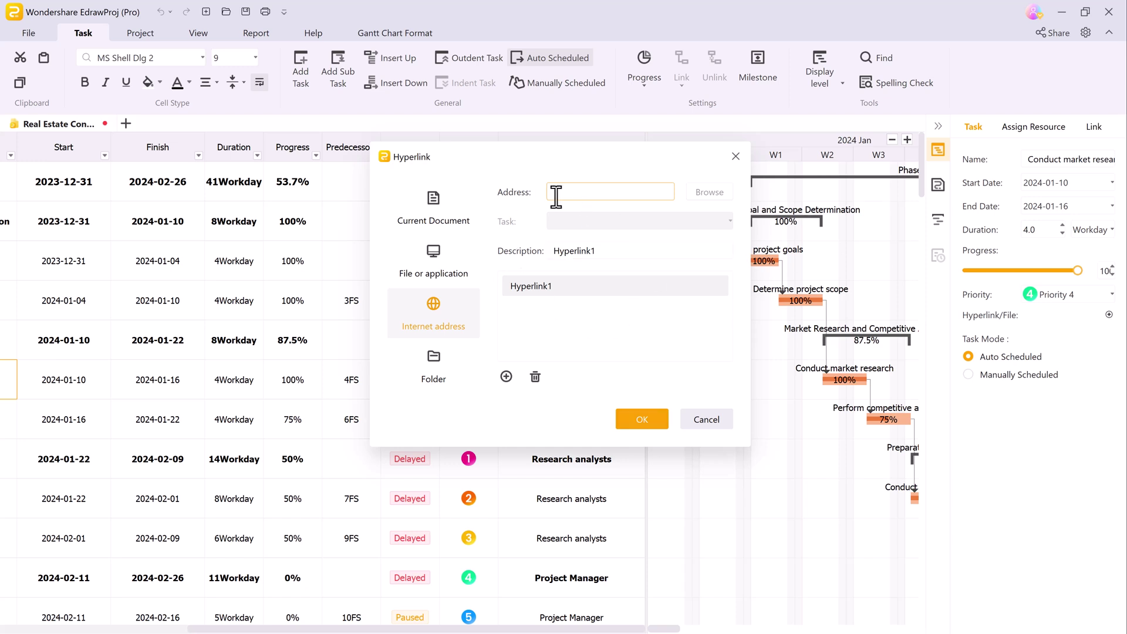
Cancel the hyperlink, then switch the task to Manually Scheduled and back to Auto Scheduled
{"action": "left_click", "coordinate": [706, 419]}
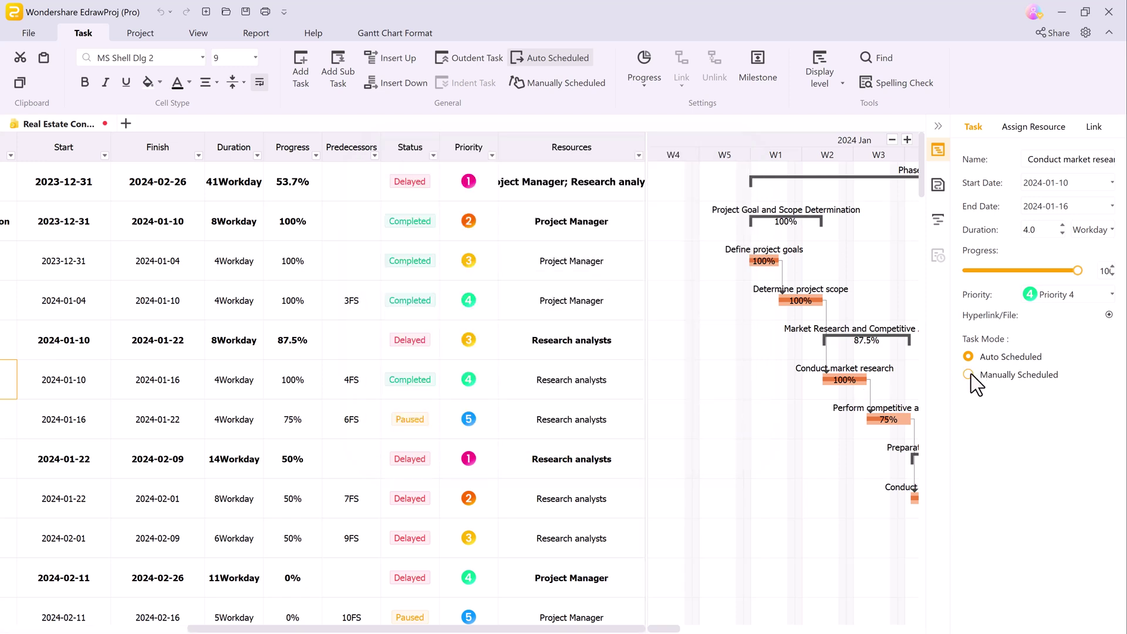
{"action": "left_click", "coordinate": [970, 375]}
{"action": "left_click", "coordinate": [969, 357]}
Assign geological prospectors and human resources, then remove them, leaving only Research analysts
{"action": "left_click", "coordinate": [1026, 133]}
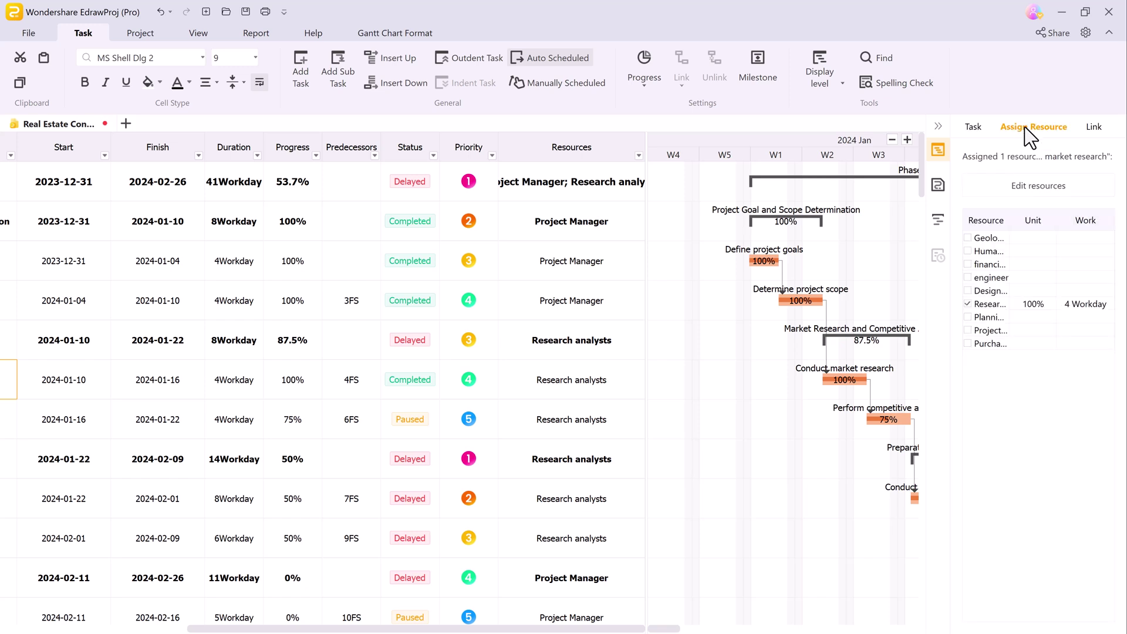
{"action": "left_click", "coordinate": [969, 238]}
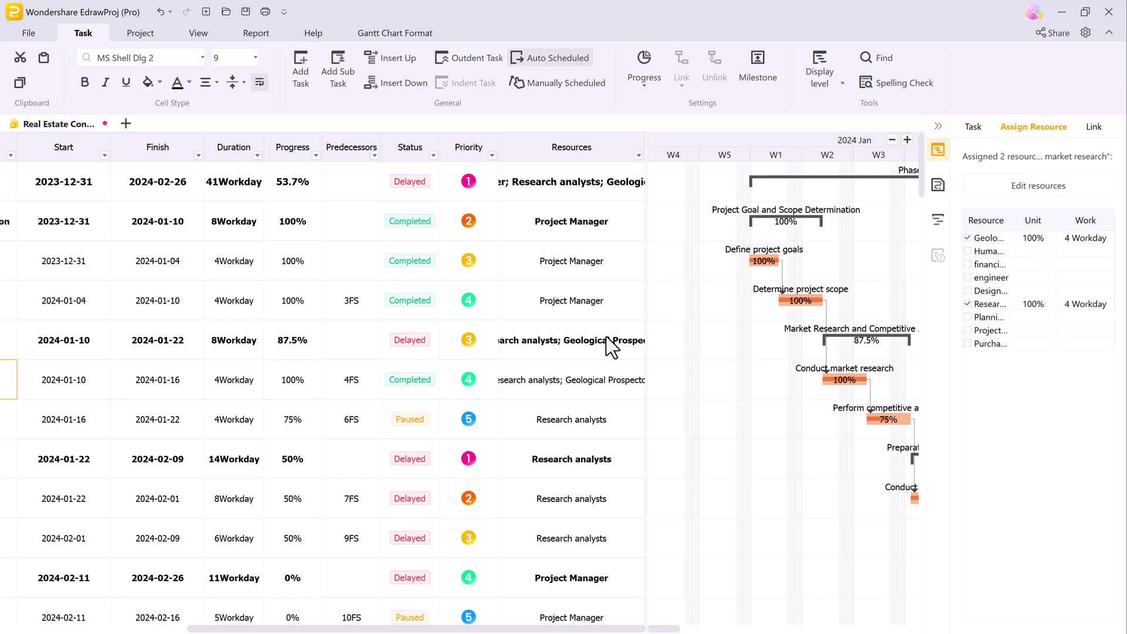
{"action": "left_click", "coordinate": [968, 251]}
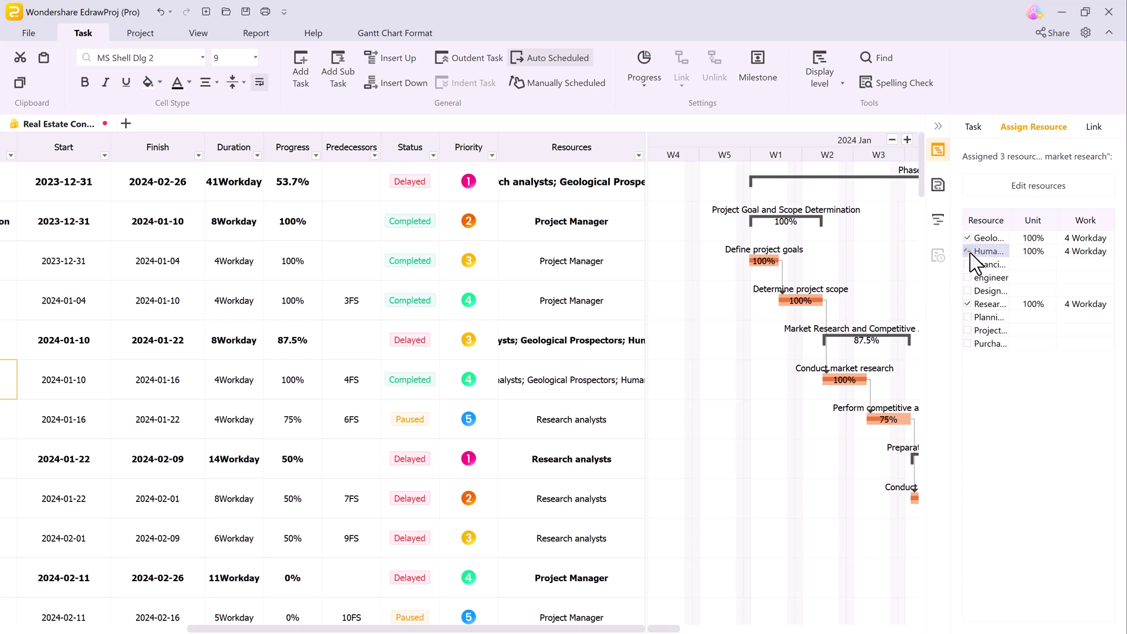
{"action": "left_click", "coordinate": [968, 264]}
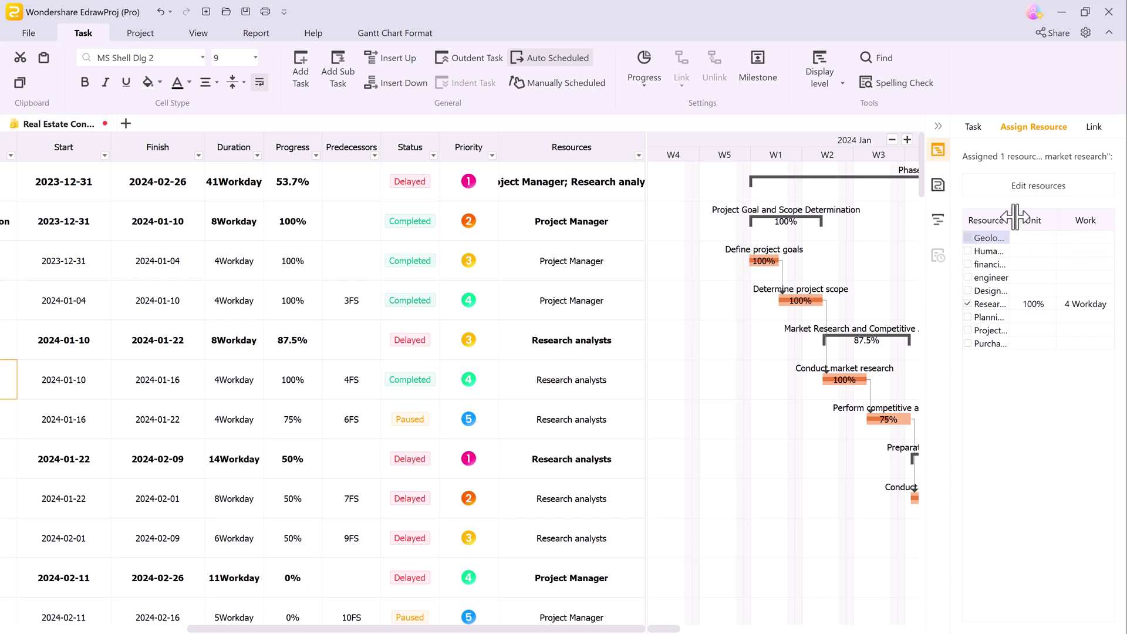
Add 3 Define project goals as a second predecessor, giving predecessors 3FS; 4FS
{"action": "left_click", "coordinate": [1098, 129]}
{"action": "left_click", "coordinate": [1025, 212]}
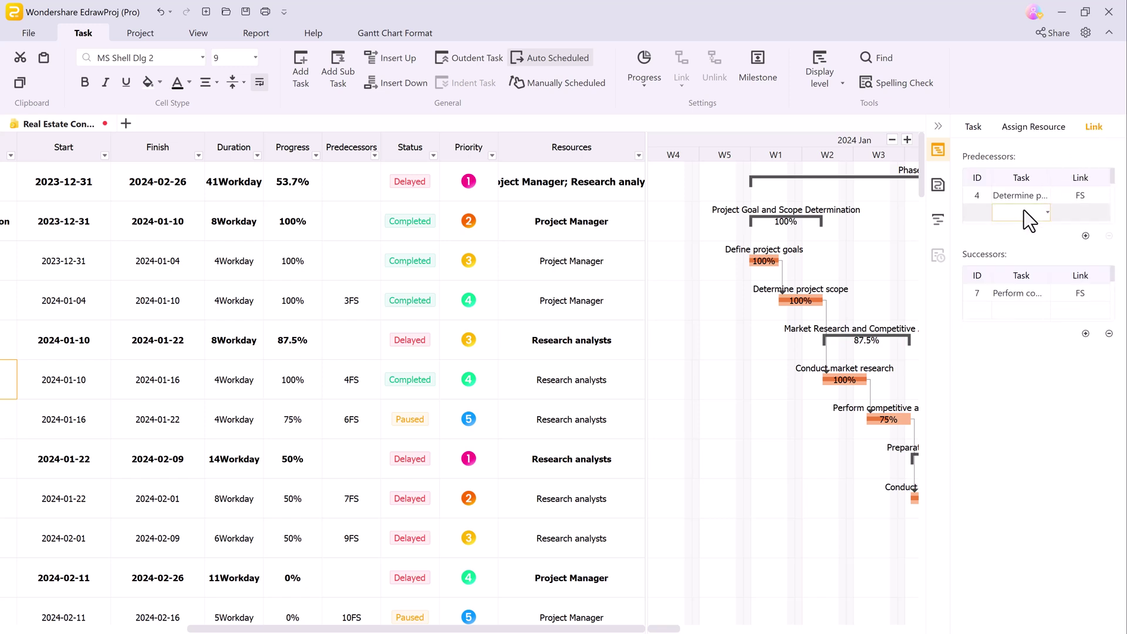
{"action": "left_click", "coordinate": [1044, 214]}
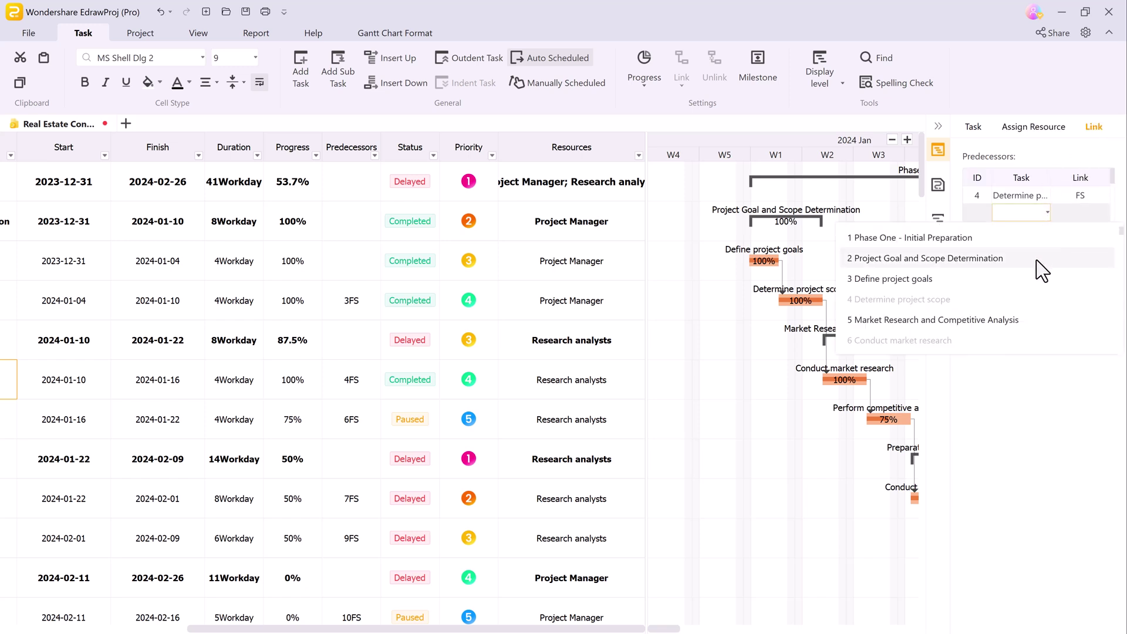
{"action": "left_click", "coordinate": [1034, 280]}
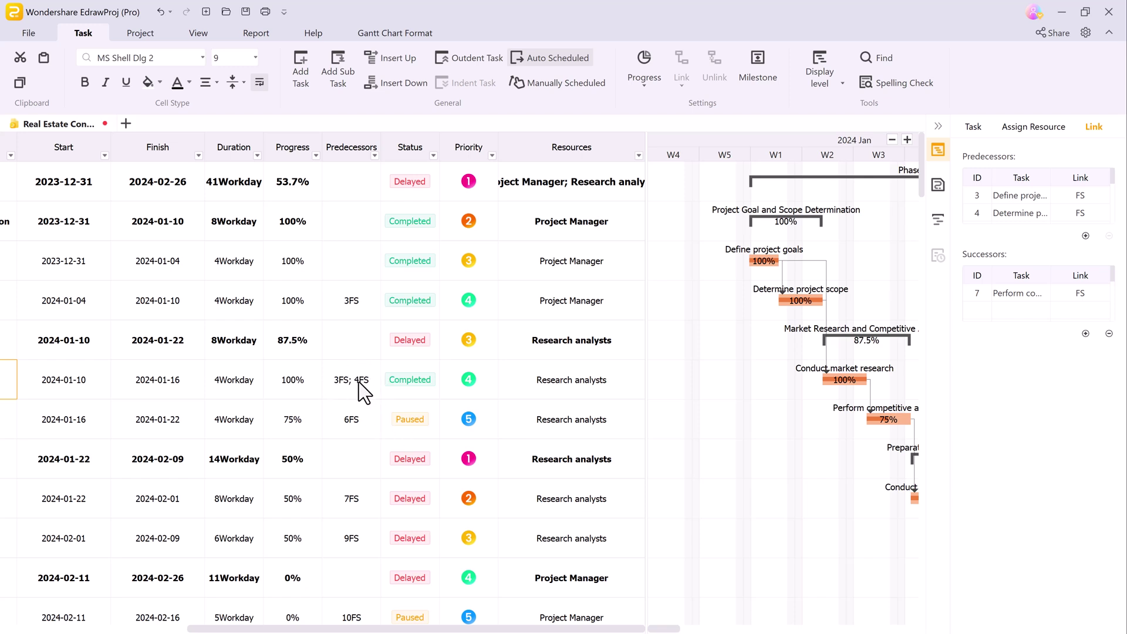
Review the project information and bar text settings, then collapse the side panel
{"action": "left_click", "coordinate": [938, 187]}
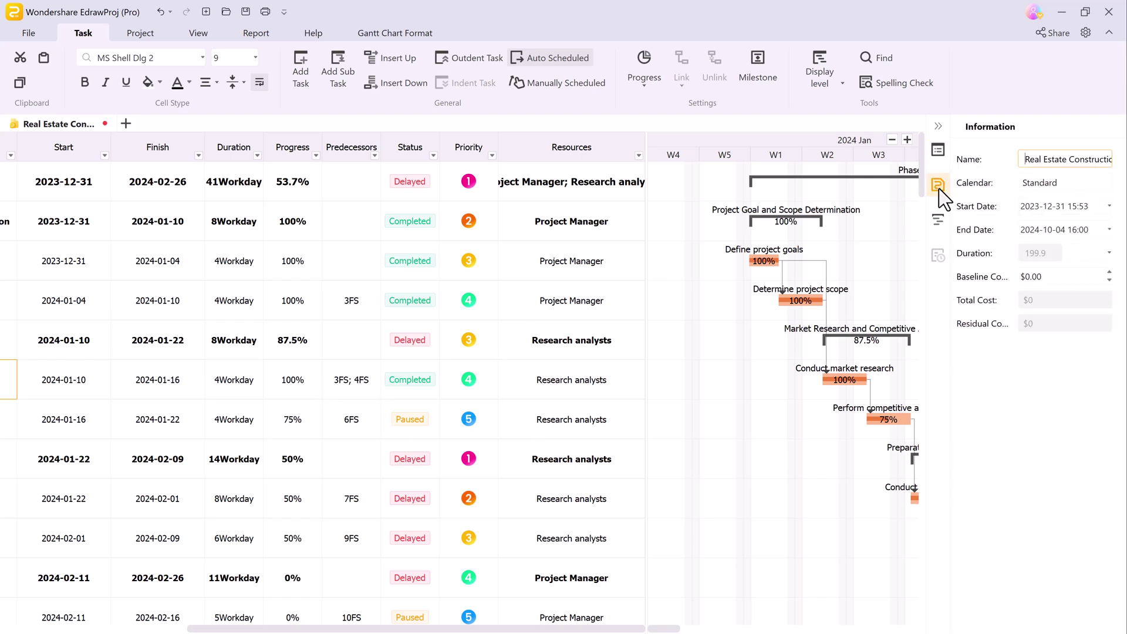
{"action": "left_click", "coordinate": [939, 220]}
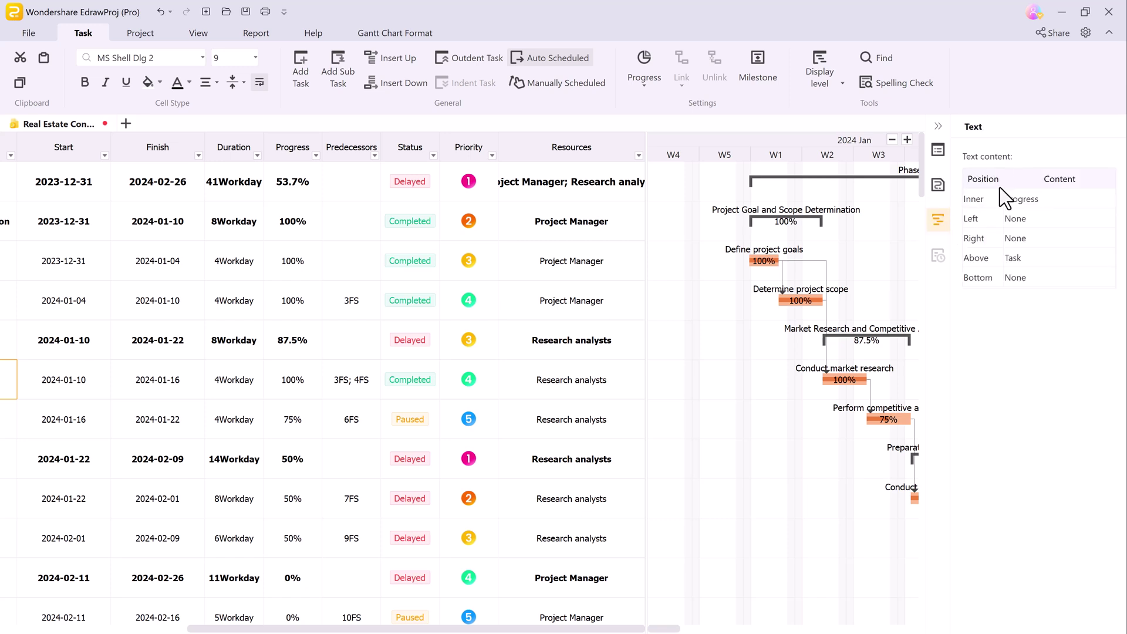
{"action": "left_click", "coordinate": [939, 185]}
{"action": "left_click", "coordinate": [939, 128]}
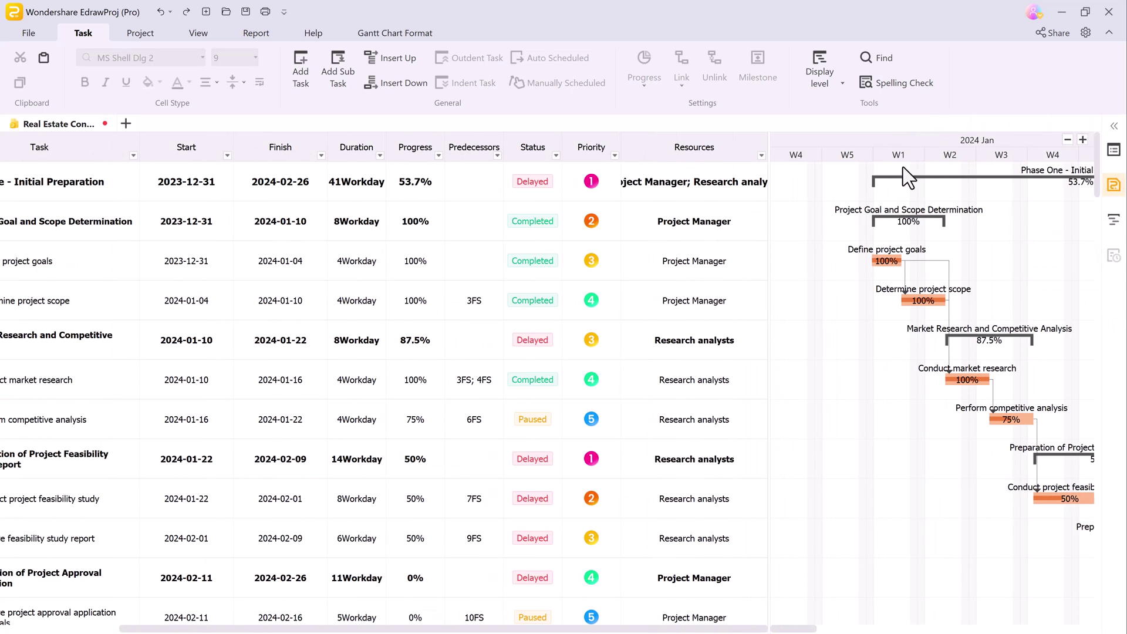
{"action": "scroll", "coordinate": [480, 388], "scroll_direction": "down", "scroll_amount": 3}
Link Determine project financing amount start-to-start with the approval application task (13SS)
{"action": "left_click", "coordinate": [475, 412]}
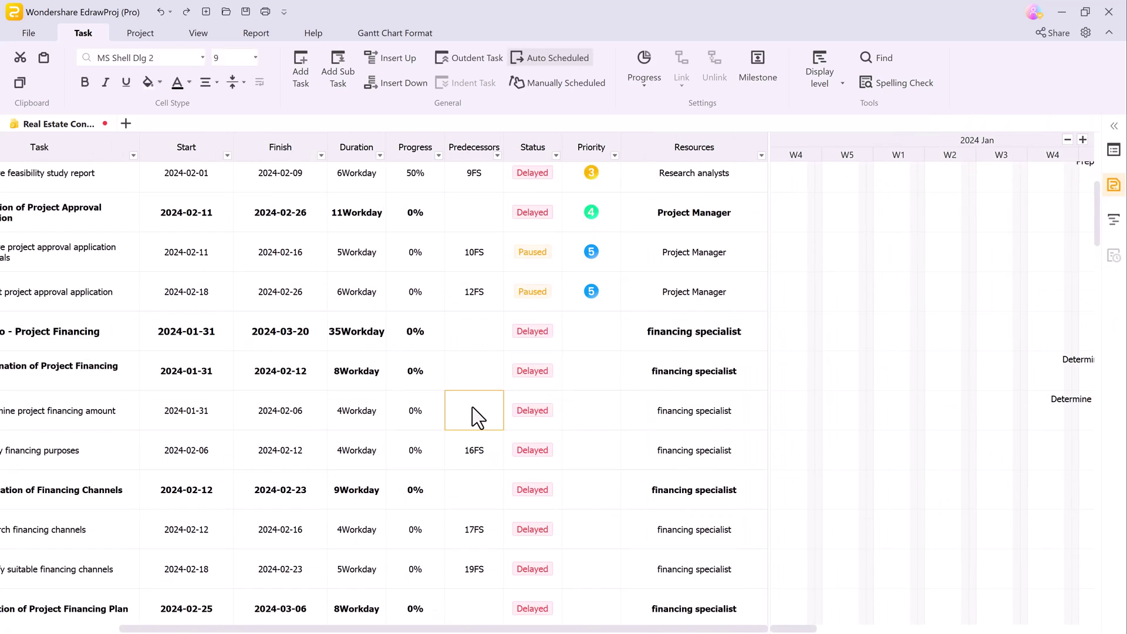
{"action": "left_click", "coordinate": [477, 293], "text": "ctrl"}
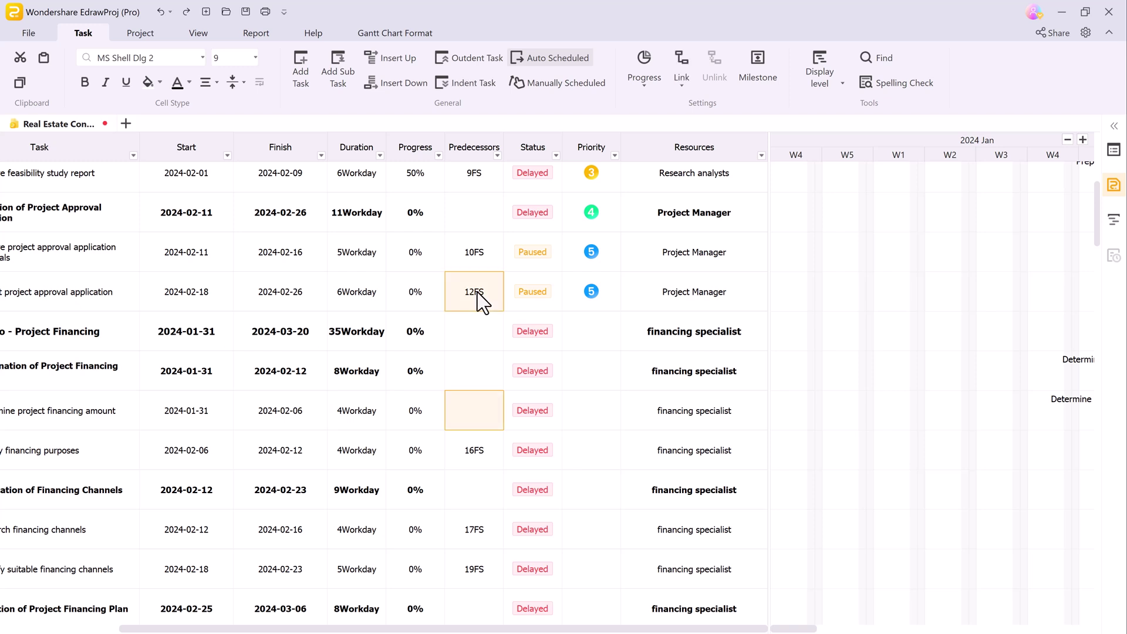
{"action": "left_click", "coordinate": [685, 81]}
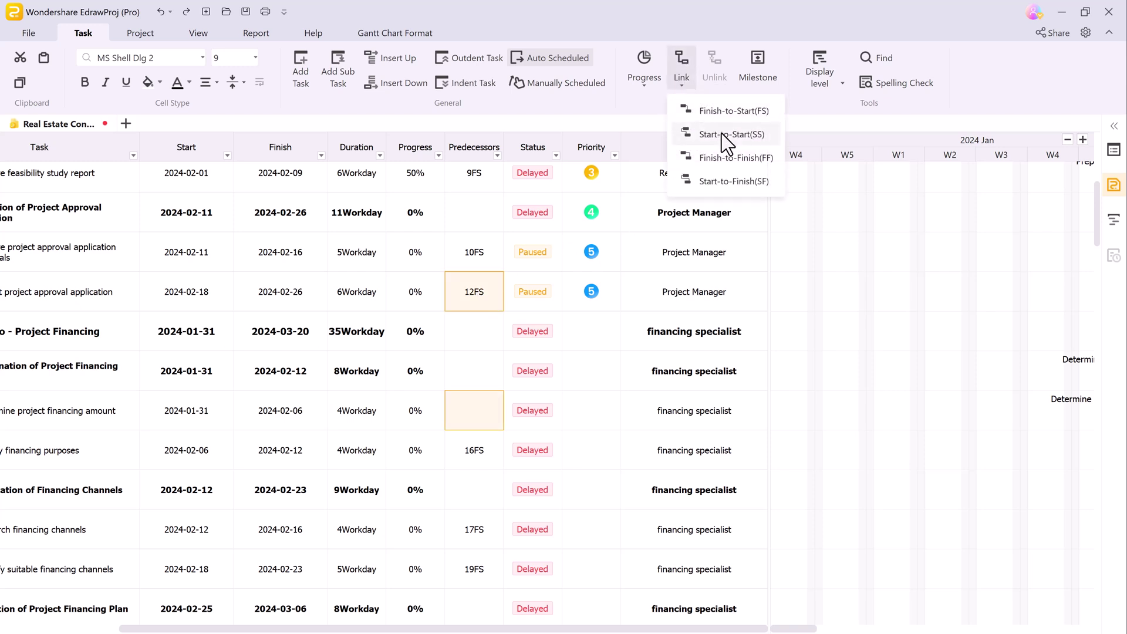
{"action": "left_click", "coordinate": [721, 132]}
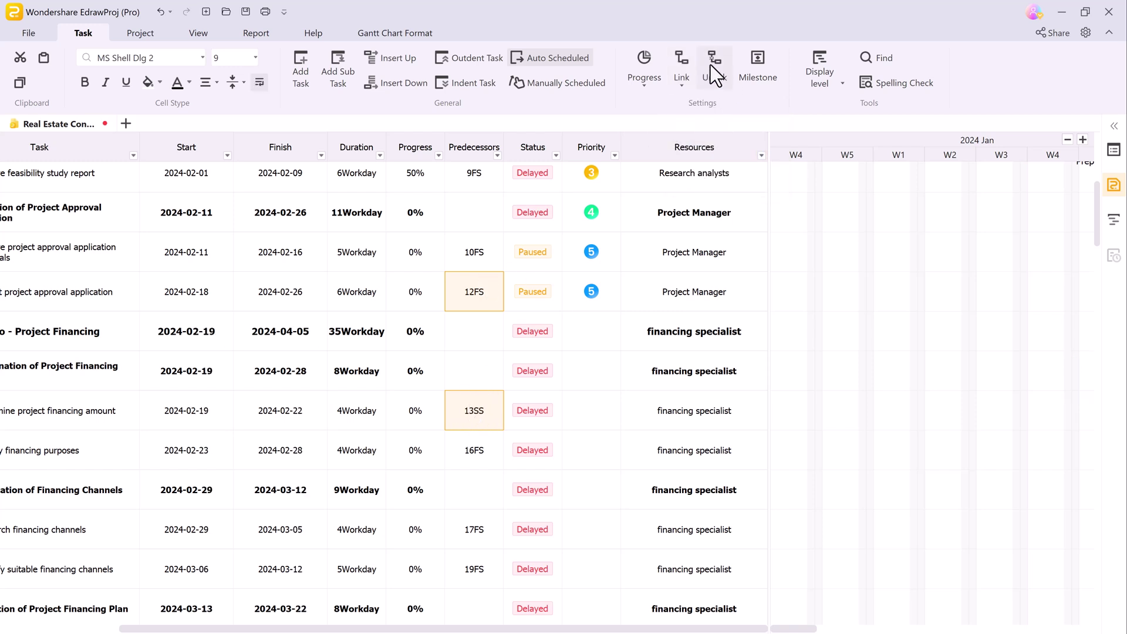
{"action": "left_click_drag", "start_coordinate": [477, 631], "coordinate": [316, 632]}
{"action": "left_click", "coordinate": [185, 292]}
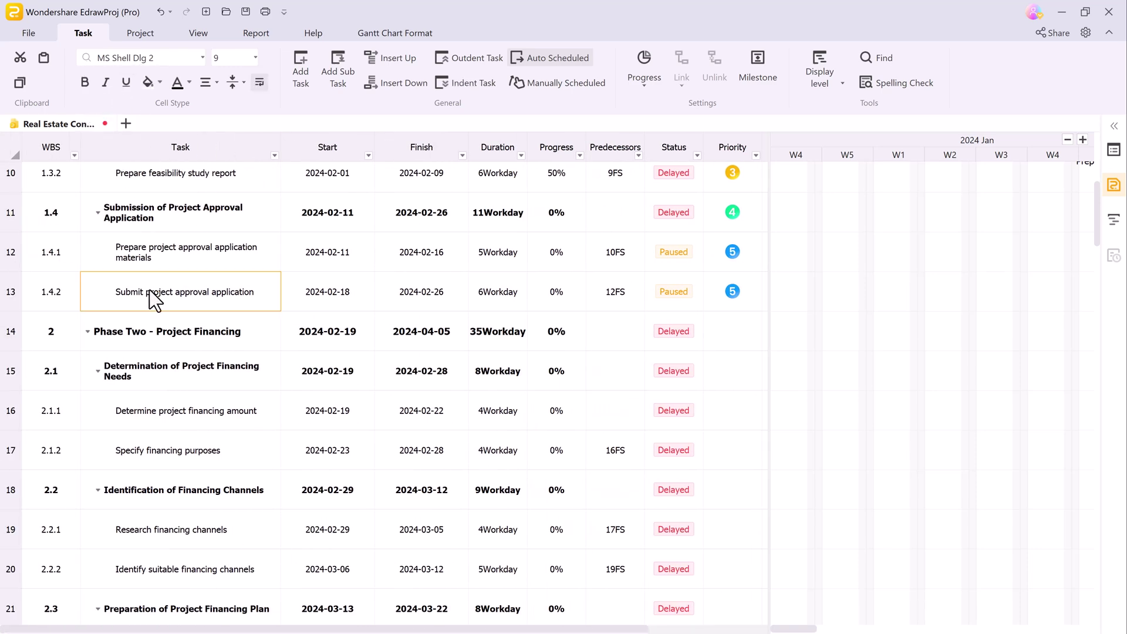
Make the Submit project approval application name bold, italic and dark red
{"action": "left_click", "coordinate": [85, 84]}
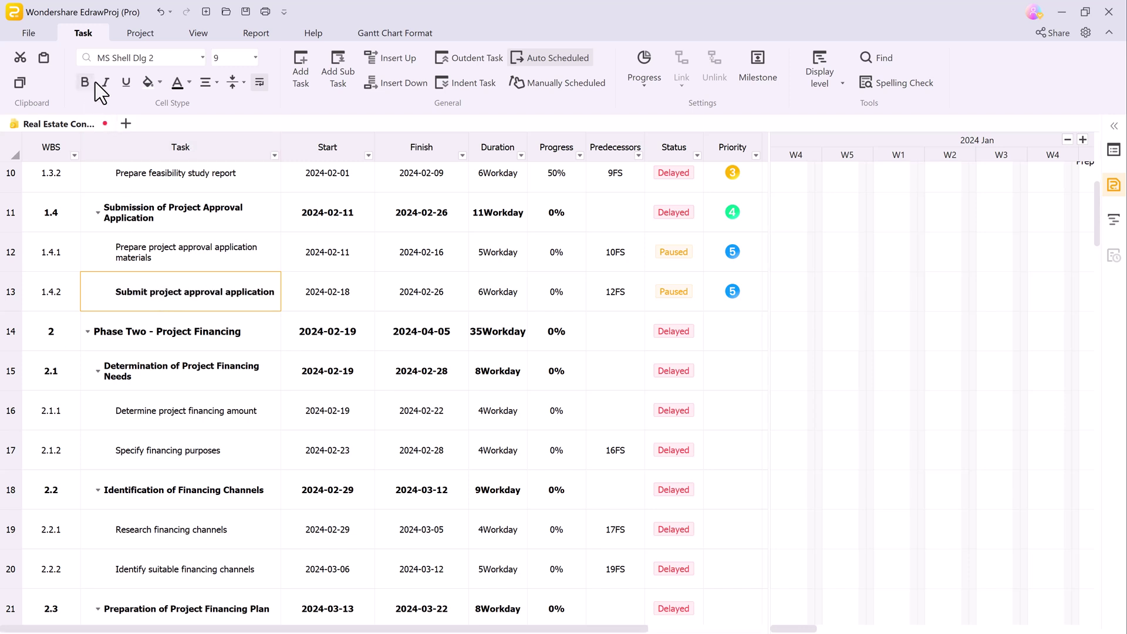
{"action": "left_click", "coordinate": [110, 85]}
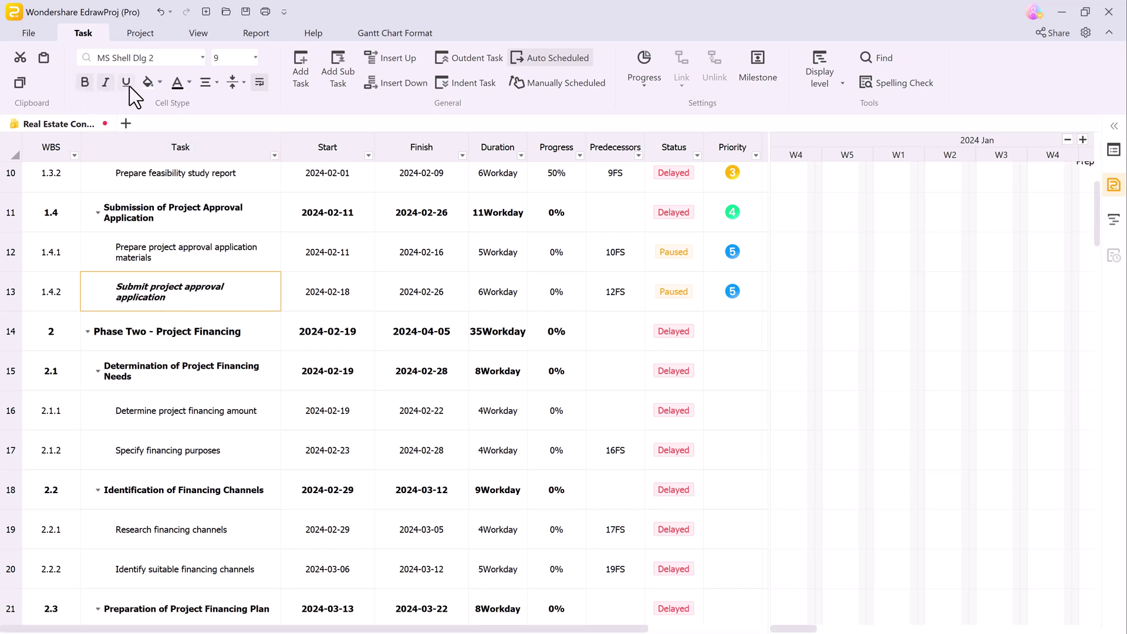
{"action": "left_click", "coordinate": [128, 87]}
{"action": "left_click", "coordinate": [190, 82]}
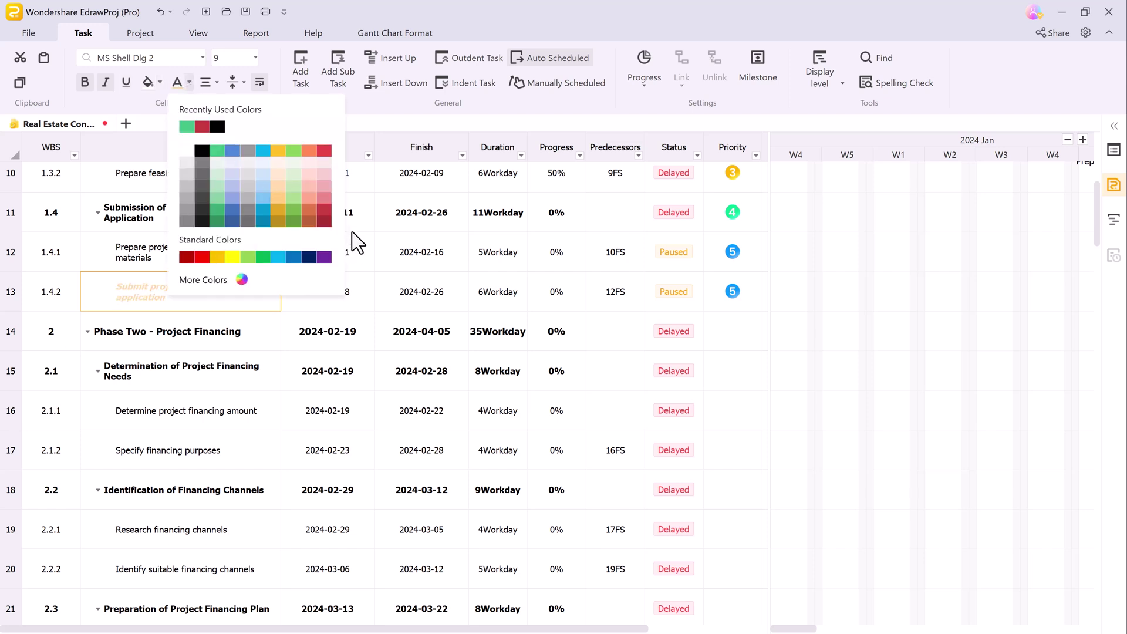
{"action": "left_click", "coordinate": [325, 218]}
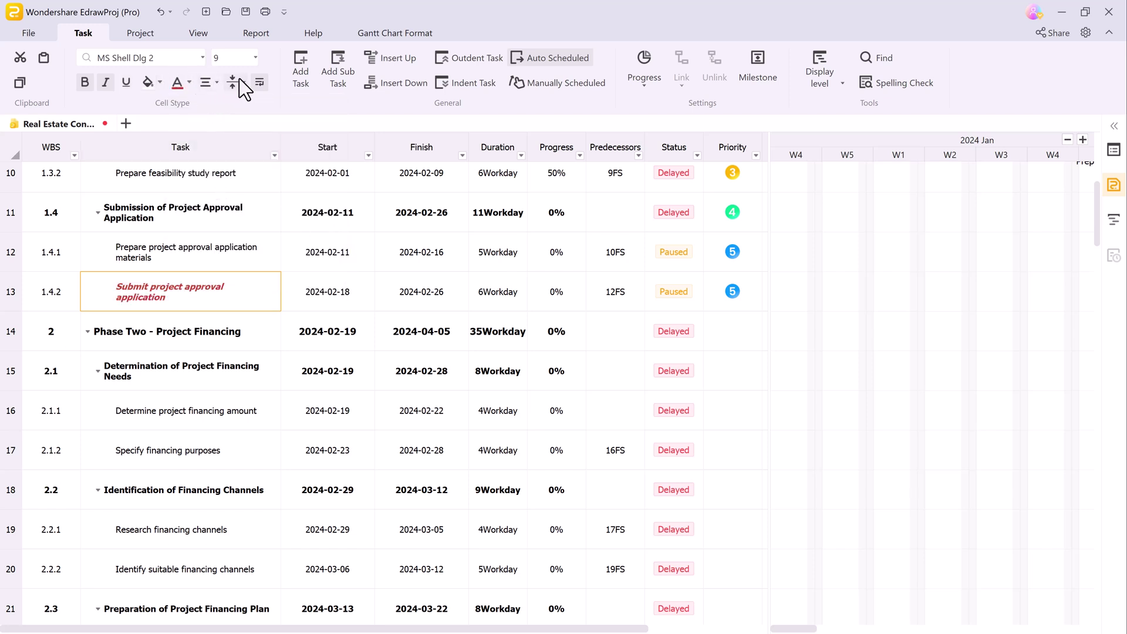
Add a subtask under Search for suitable land resources and name it 'Search Product'
{"action": "left_click", "coordinate": [301, 70]}
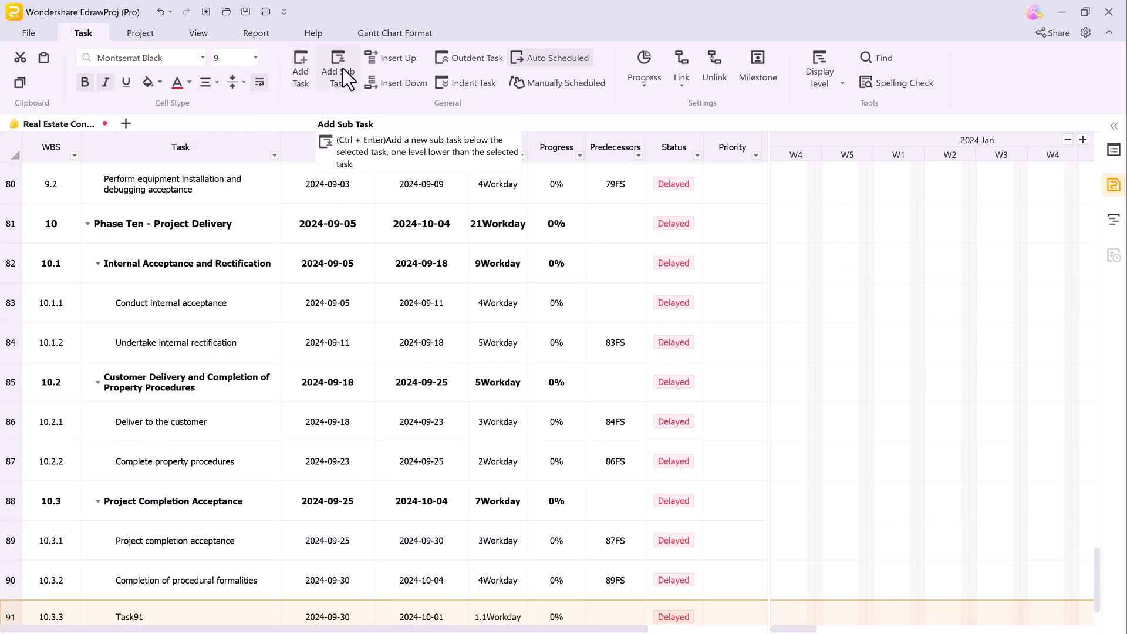
{"action": "scroll", "coordinate": [261, 369], "scroll_direction": "down", "scroll_amount": 2}
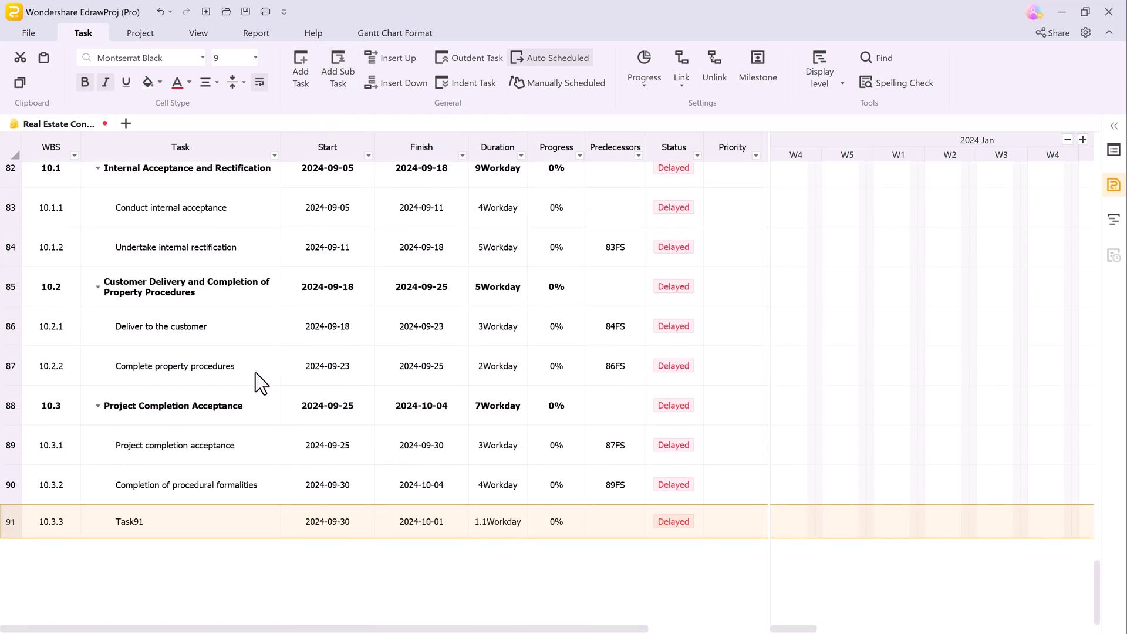
{"action": "type", "text": "Product Feature"}
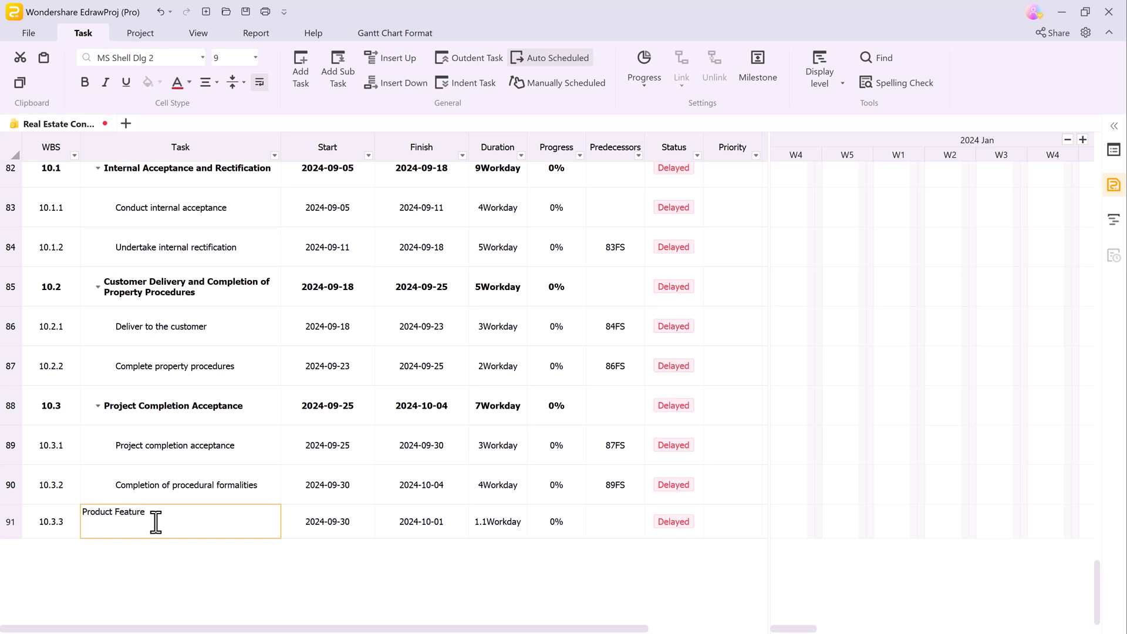
{"action": "key", "text": "Insert"}
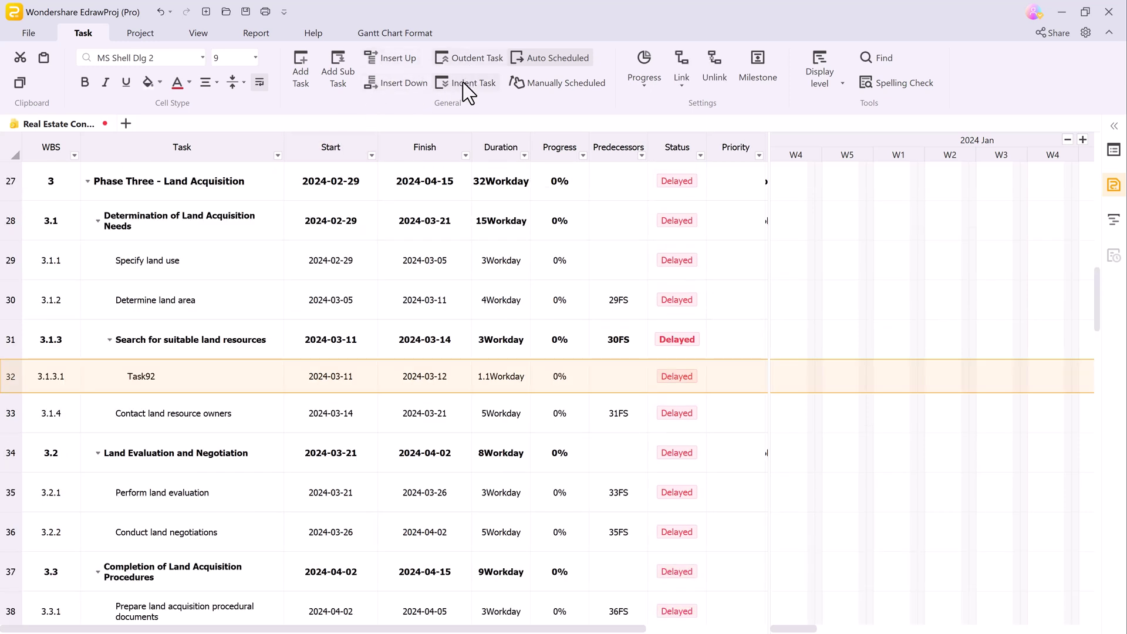
{"action": "left_click", "coordinate": [159, 376]}
{"action": "type", "text": "Search Product"}
{"action": "key", "text": "Return"}
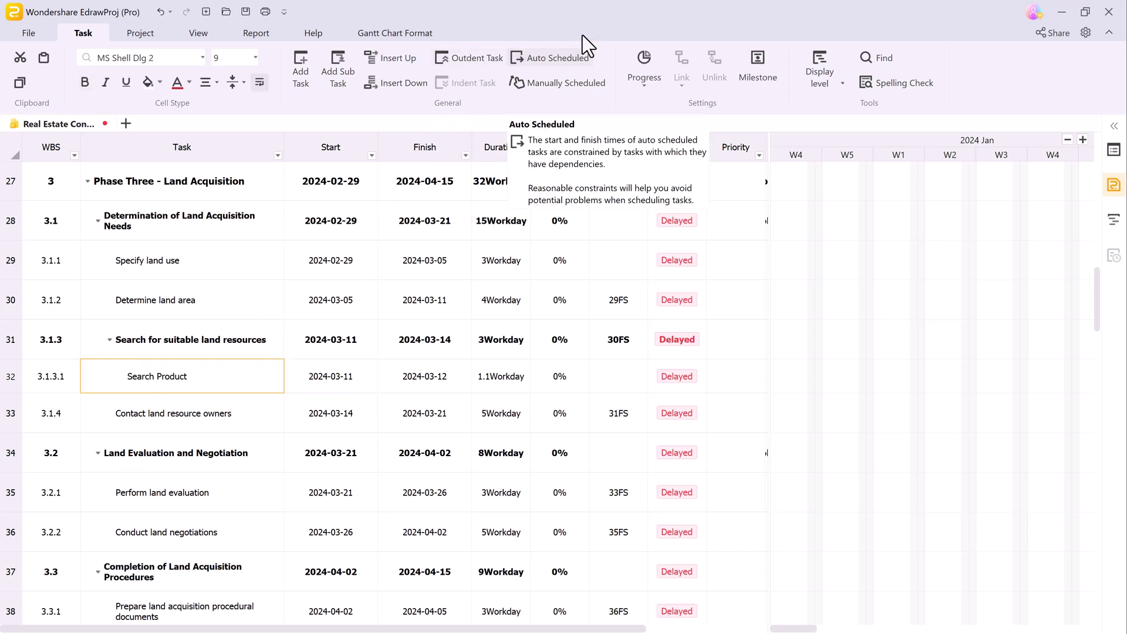
Set Determine land area's progress to 31%, starting from the 25% preset
{"action": "left_click", "coordinate": [644, 81]}
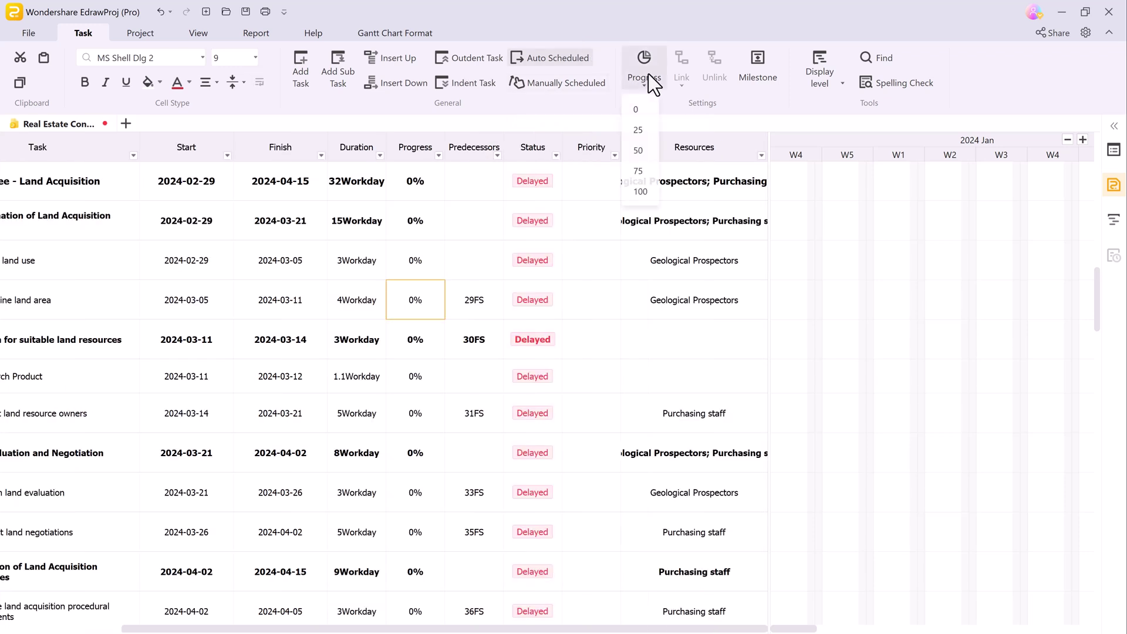
{"action": "left_click", "coordinate": [641, 130]}
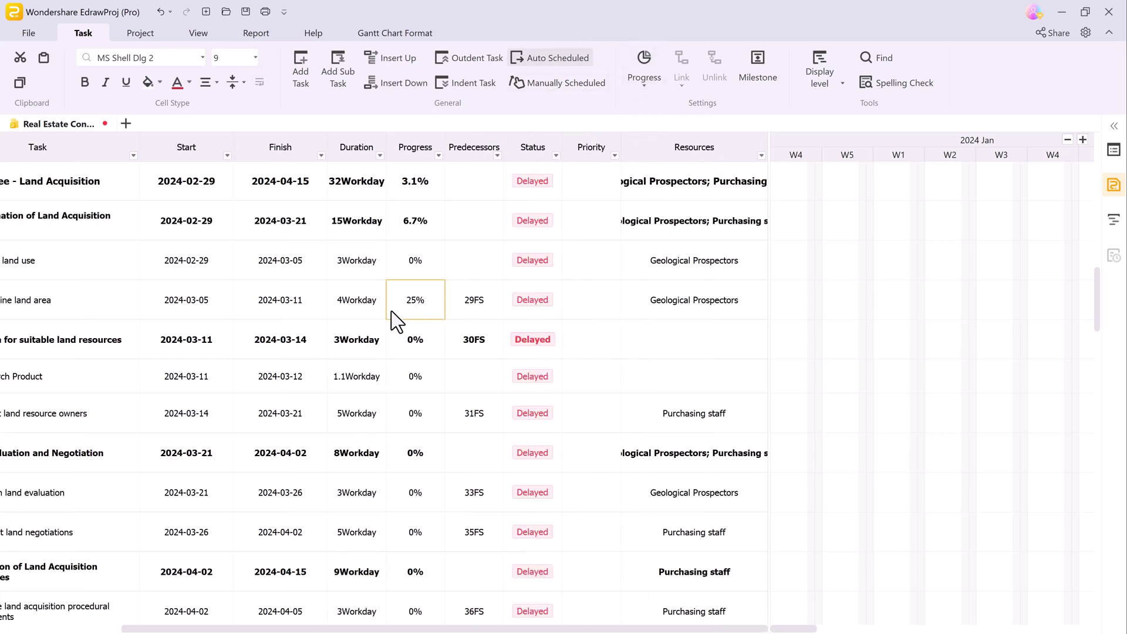
{"action": "double_click", "coordinate": [422, 298]}
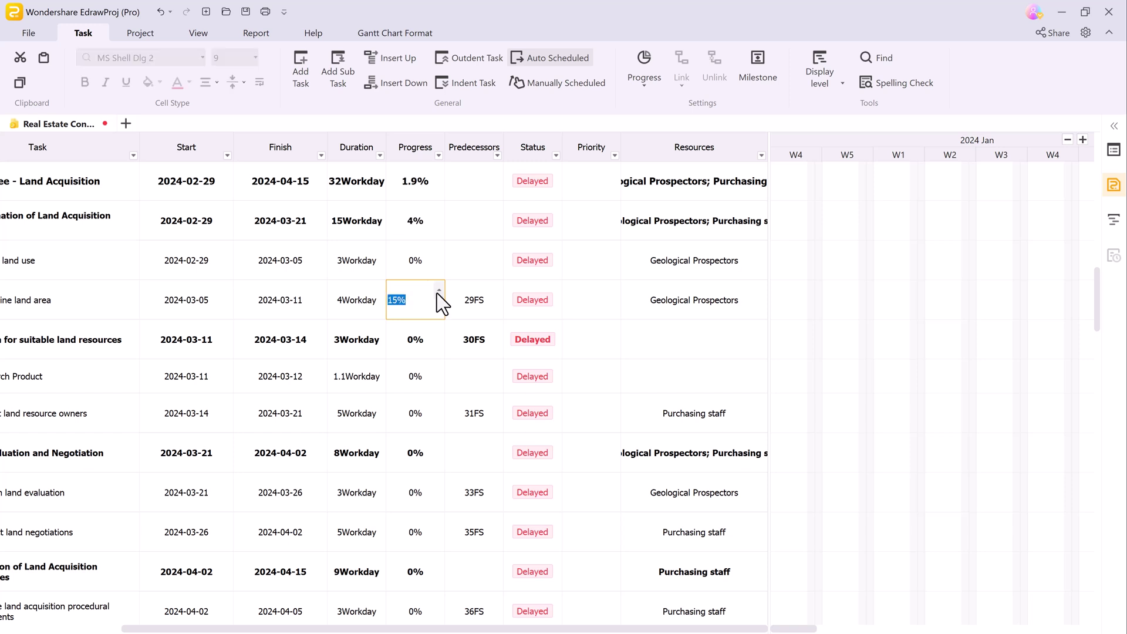
{"action": "left_click", "coordinate": [437, 291]}
{"action": "scroll", "coordinate": [437, 291], "scroll_direction": "up", "scroll_amount": 3}
{"action": "scroll", "coordinate": [438, 291], "scroll_direction": "up", "scroll_amount": 3}
{"action": "scroll", "coordinate": [438, 292], "scroll_direction": "up", "scroll_amount": 3}
{"action": "scroll", "coordinate": [438, 292], "scroll_direction": "up", "scroll_amount": 3}
{"action": "scroll", "coordinate": [437, 294], "scroll_direction": "up", "scroll_amount": 2}
{"action": "left_click", "coordinate": [423, 347]}
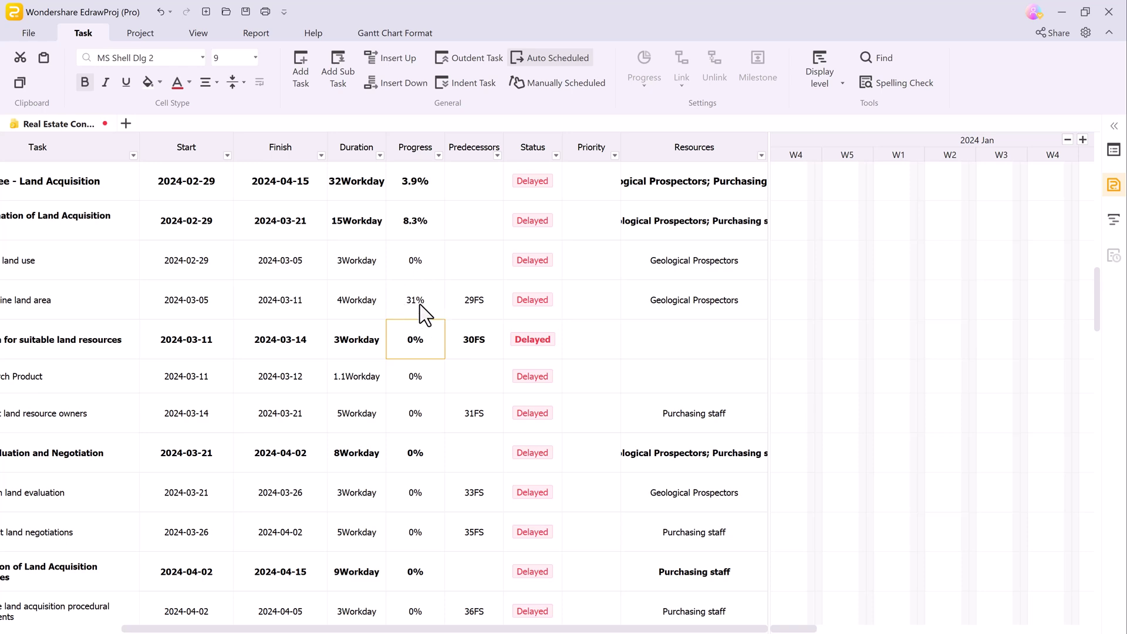
{"action": "left_click_drag", "start_coordinate": [432, 627], "coordinate": [310, 628]}
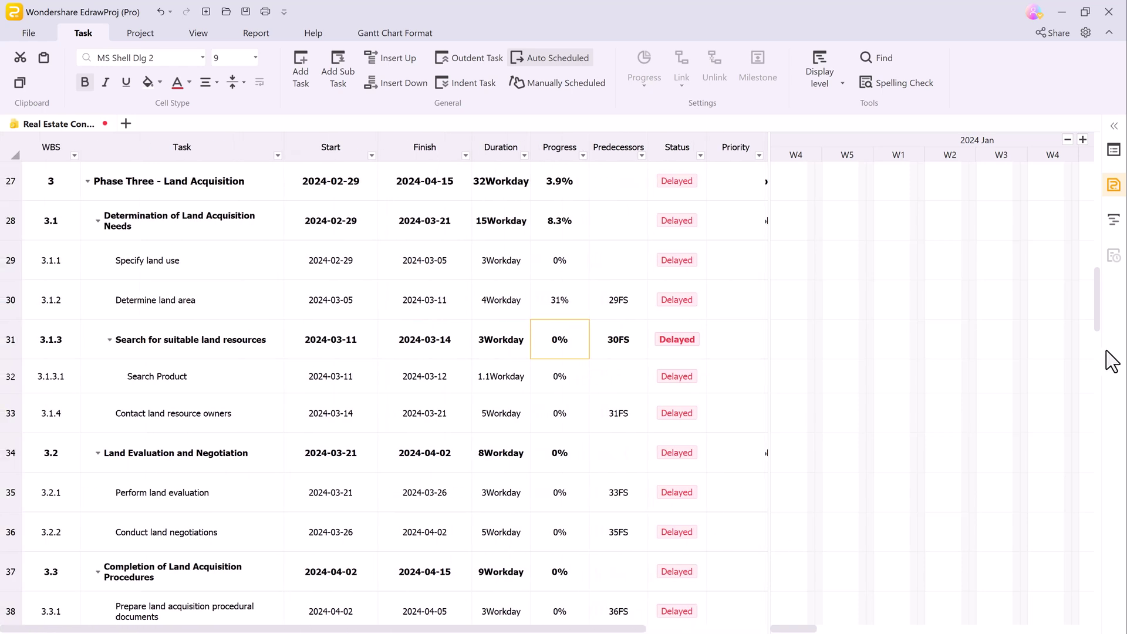
{"action": "scroll", "coordinate": [970, 328], "scroll_direction": "up", "scroll_amount": 10}
{"action": "scroll", "coordinate": [970, 328], "scroll_direction": "up", "scroll_amount": 4}
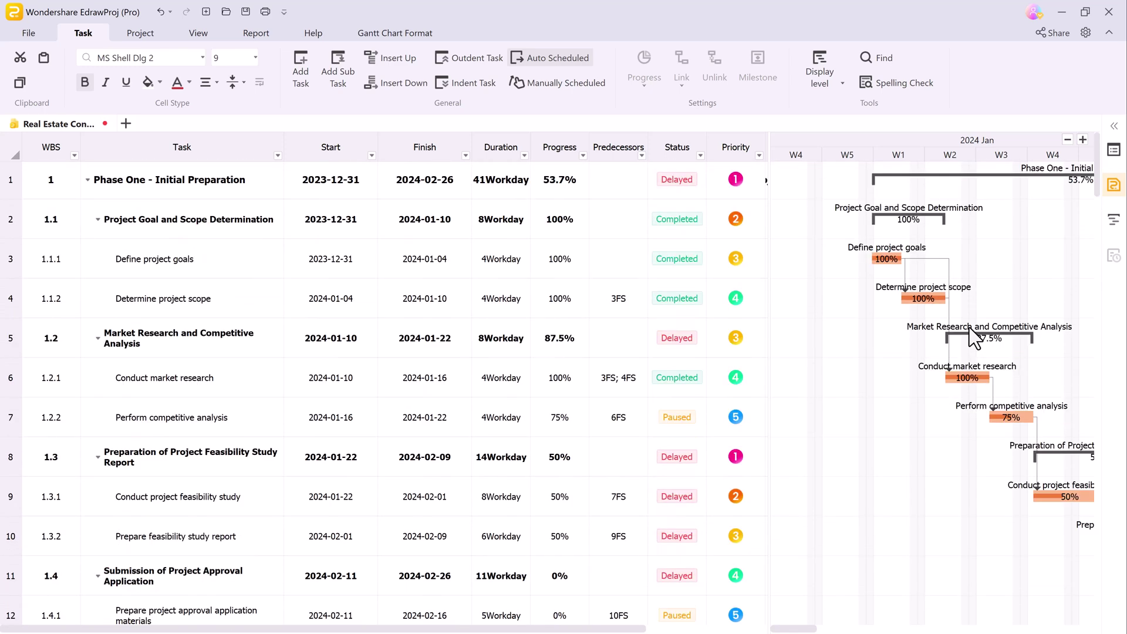
Show outline levels 1, then 2, then all levels, and widen the Gantt chart area
{"action": "left_click", "coordinate": [833, 91]}
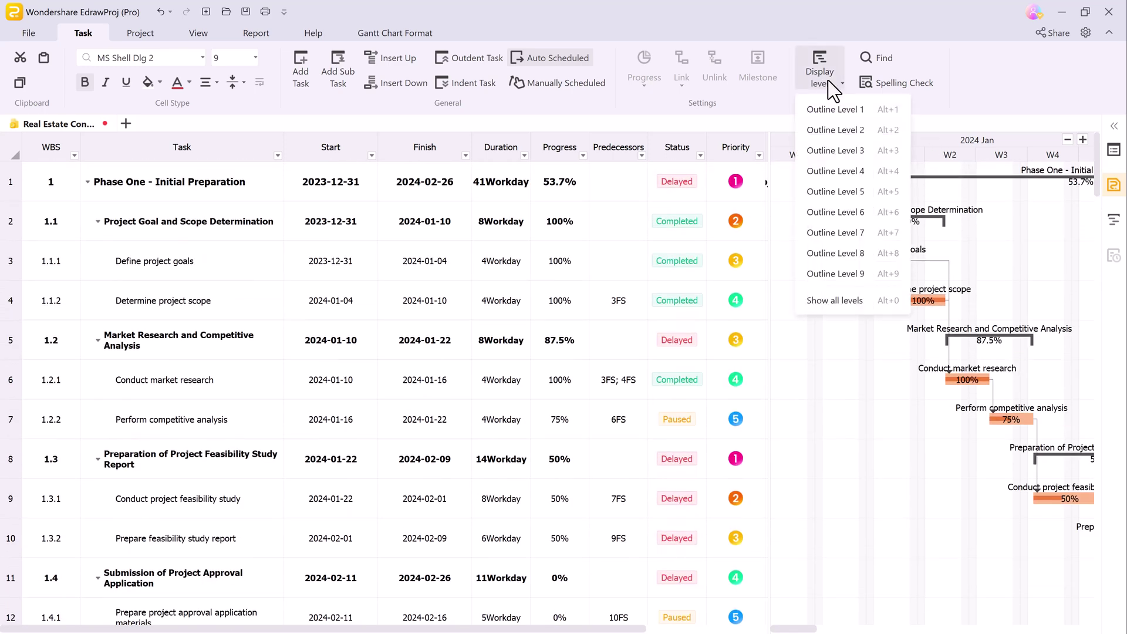
{"action": "left_click", "coordinate": [837, 110]}
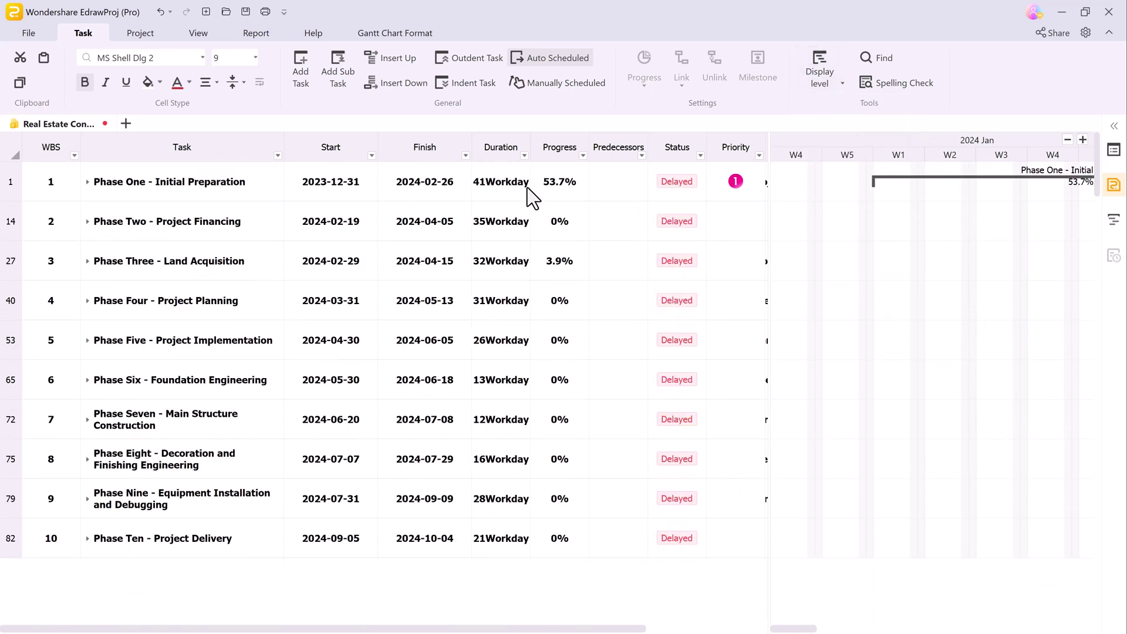
{"action": "left_click", "coordinate": [833, 79]}
{"action": "left_click", "coordinate": [836, 131]}
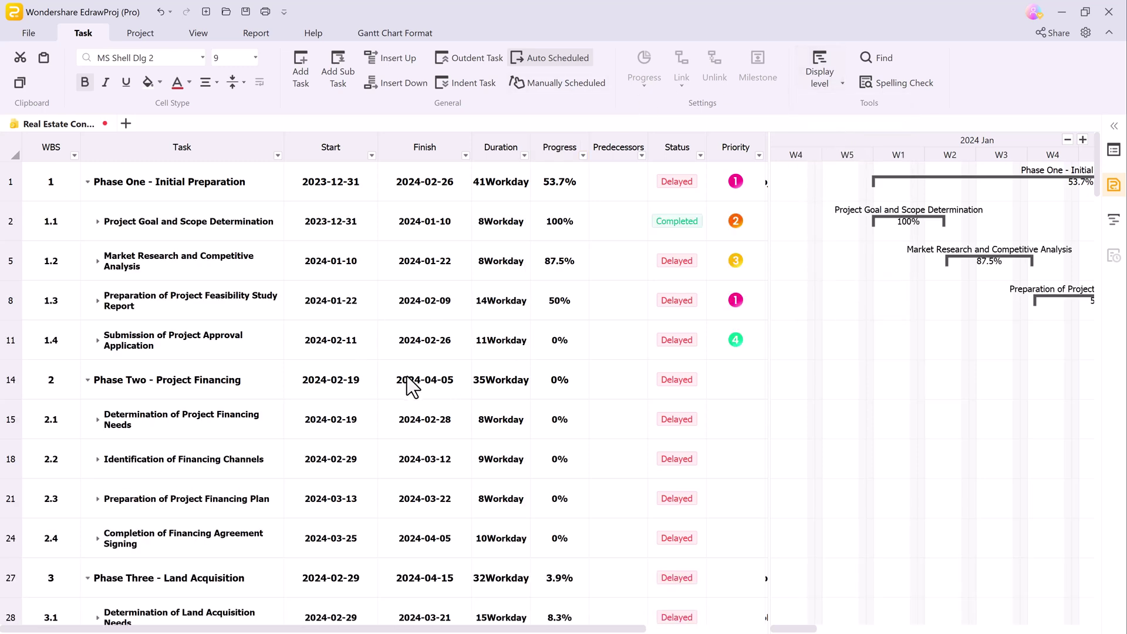
{"action": "left_click", "coordinate": [834, 80]}
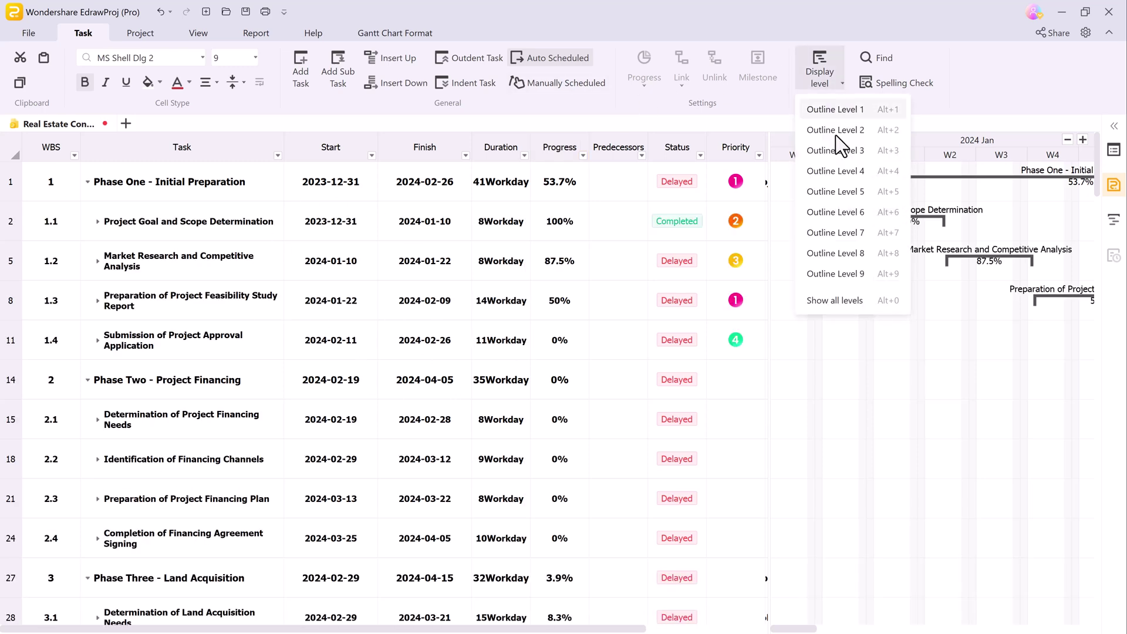
{"action": "left_click", "coordinate": [826, 301]}
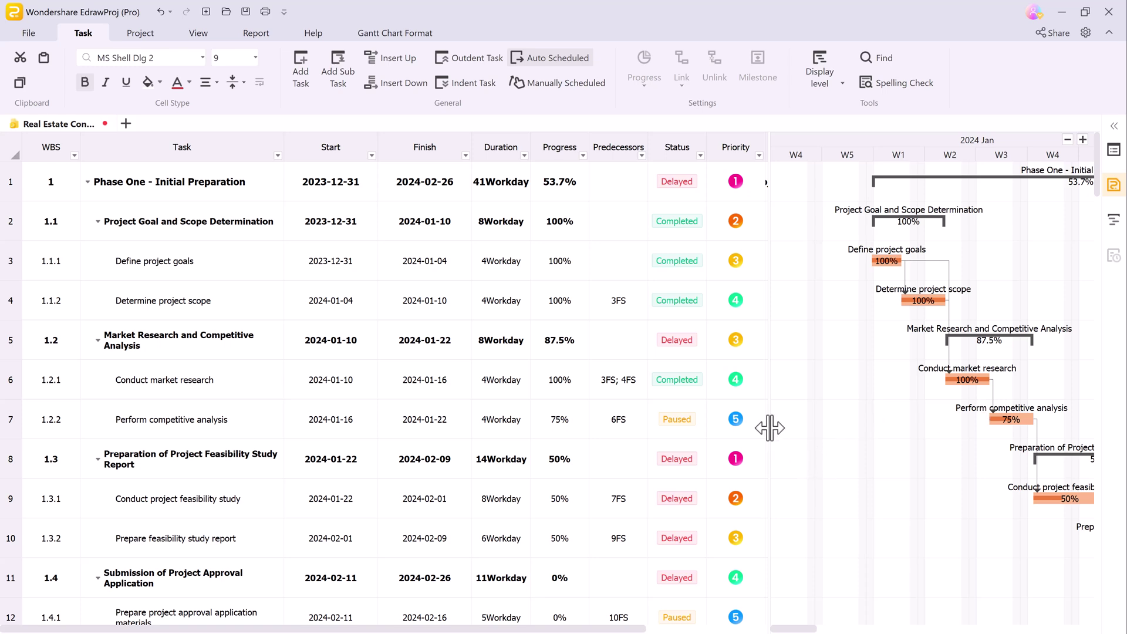
{"action": "left_click_drag", "start_coordinate": [647, 418], "coordinate": [587, 415]}
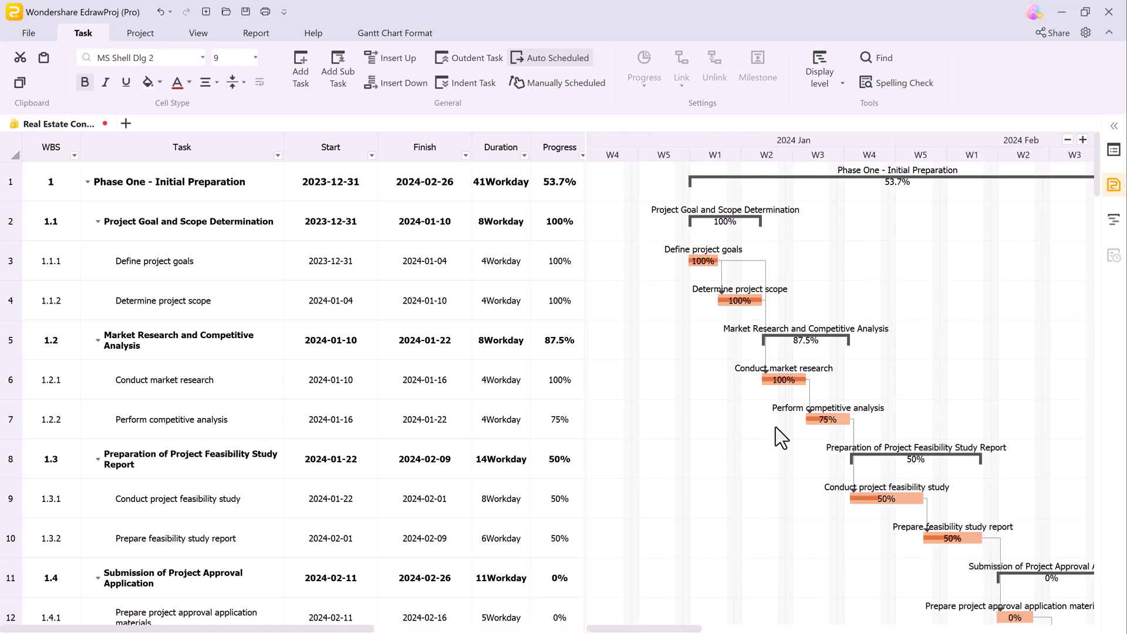
{"action": "scroll", "coordinate": [776, 428], "scroll_direction": "down", "scroll_amount": 5}
{"action": "scroll", "coordinate": [777, 427], "scroll_direction": "up", "scroll_amount": 1}
{"action": "scroll", "coordinate": [780, 450], "scroll_direction": "up", "scroll_amount": 2}
{"action": "scroll", "coordinate": [783, 466], "scroll_direction": "up", "scroll_amount": 5}
Set the resource pool's default currency to Brazilian Real (BRL)
{"action": "left_click", "coordinate": [147, 39]}
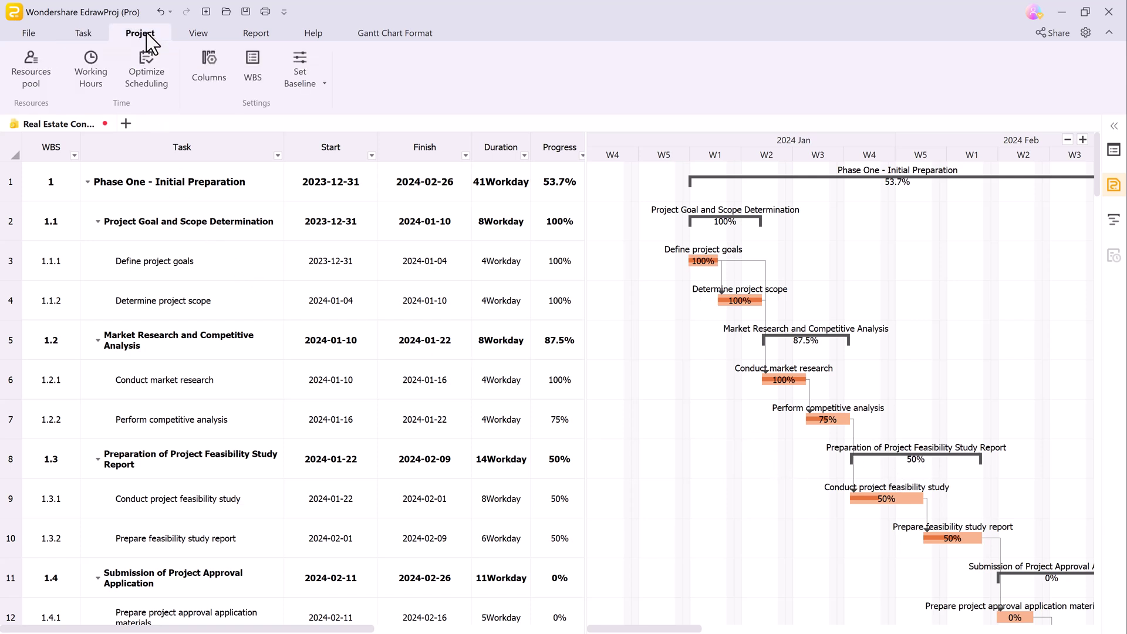
{"action": "left_click", "coordinate": [31, 70]}
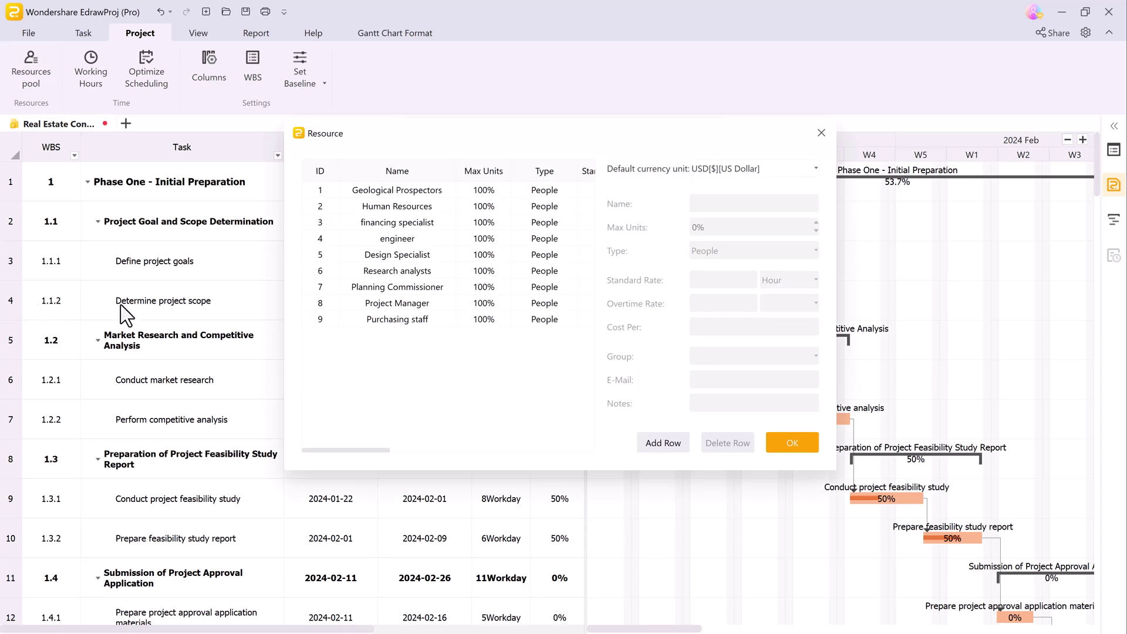
{"action": "left_click", "coordinate": [410, 255]}
{"action": "left_click", "coordinate": [757, 169]}
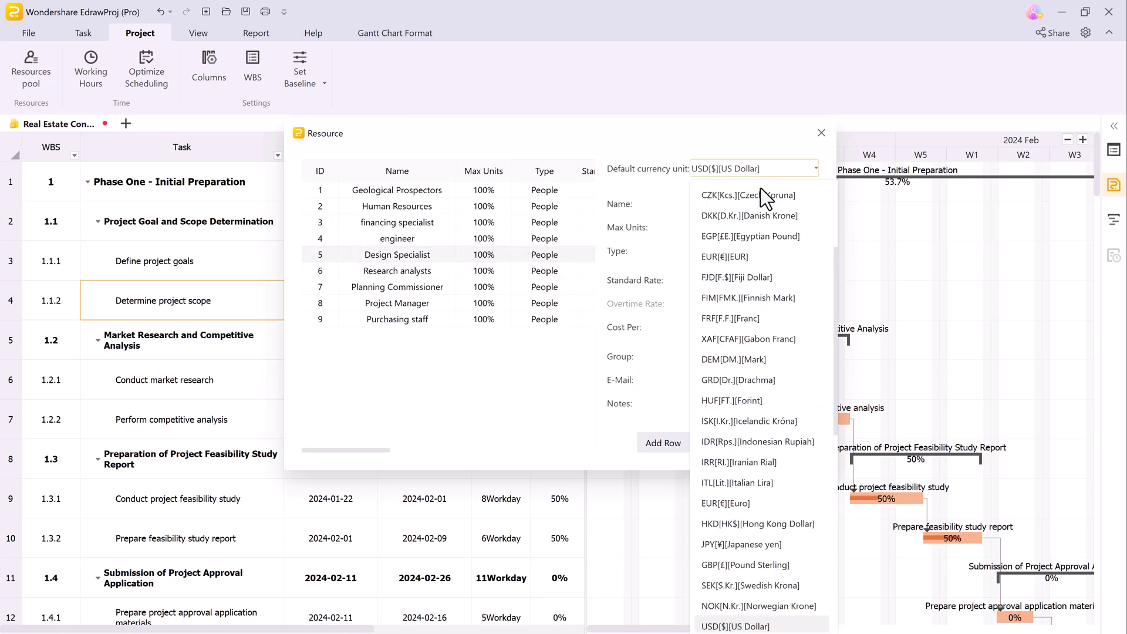
{"action": "scroll", "coordinate": [763, 194], "scroll_direction": "down", "scroll_amount": 2}
{"action": "scroll", "coordinate": [776, 269], "scroll_direction": "down", "scroll_amount": 4}
{"action": "scroll", "coordinate": [776, 267], "scroll_direction": "down", "scroll_amount": 2}
{"action": "left_click", "coordinate": [776, 298]}
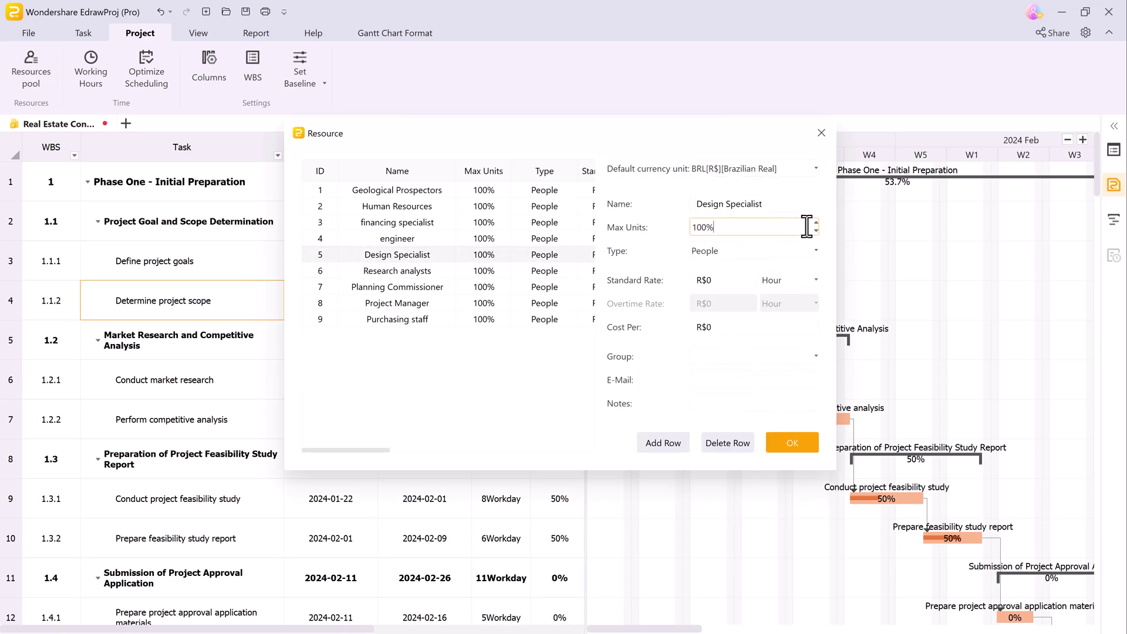
{"action": "left_click", "coordinate": [815, 223]}
Add a test resource, delete it, and confirm the resource pool
{"action": "left_click", "coordinate": [775, 251]}
{"action": "left_click", "coordinate": [778, 327]}
{"action": "left_click", "coordinate": [780, 328]}
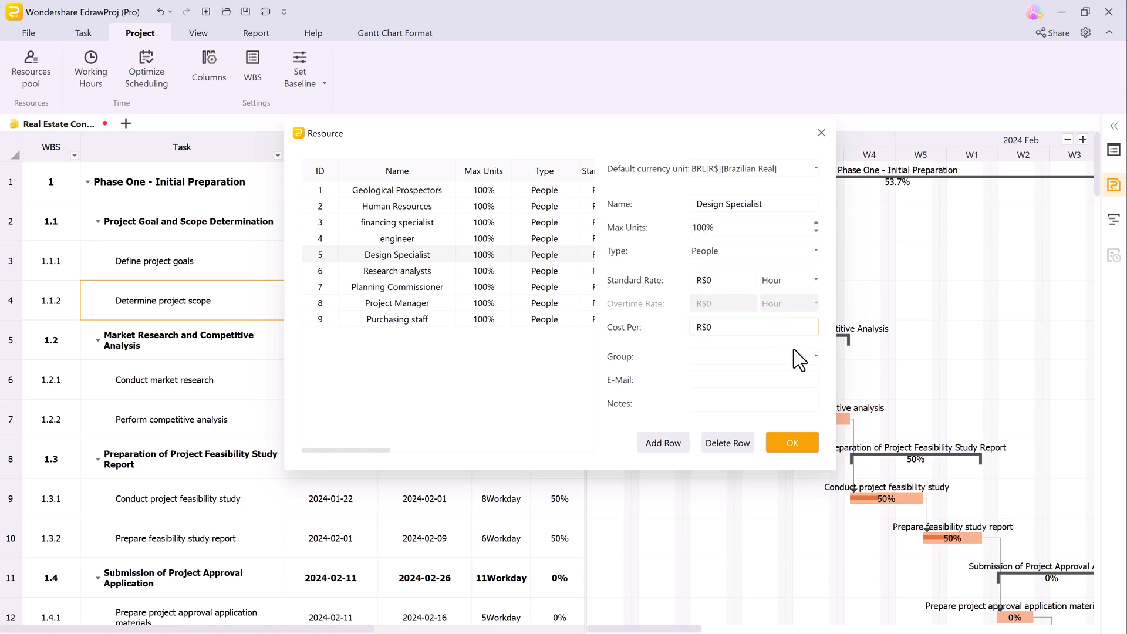
{"action": "left_click", "coordinate": [659, 444]}
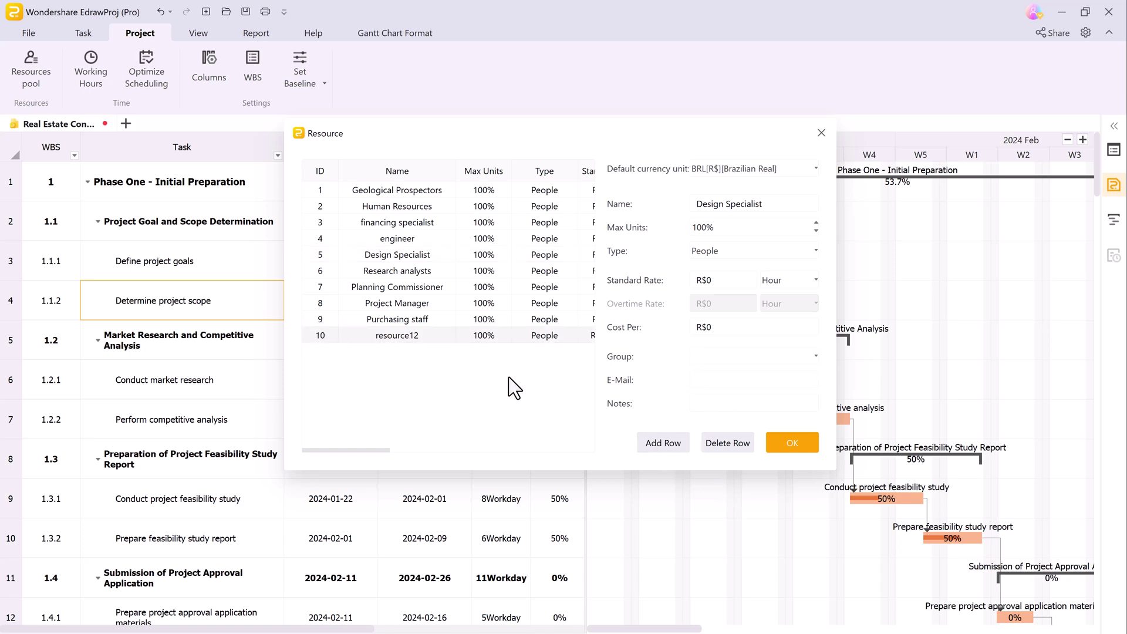
{"action": "left_click", "coordinate": [402, 336]}
{"action": "left_click", "coordinate": [730, 446]}
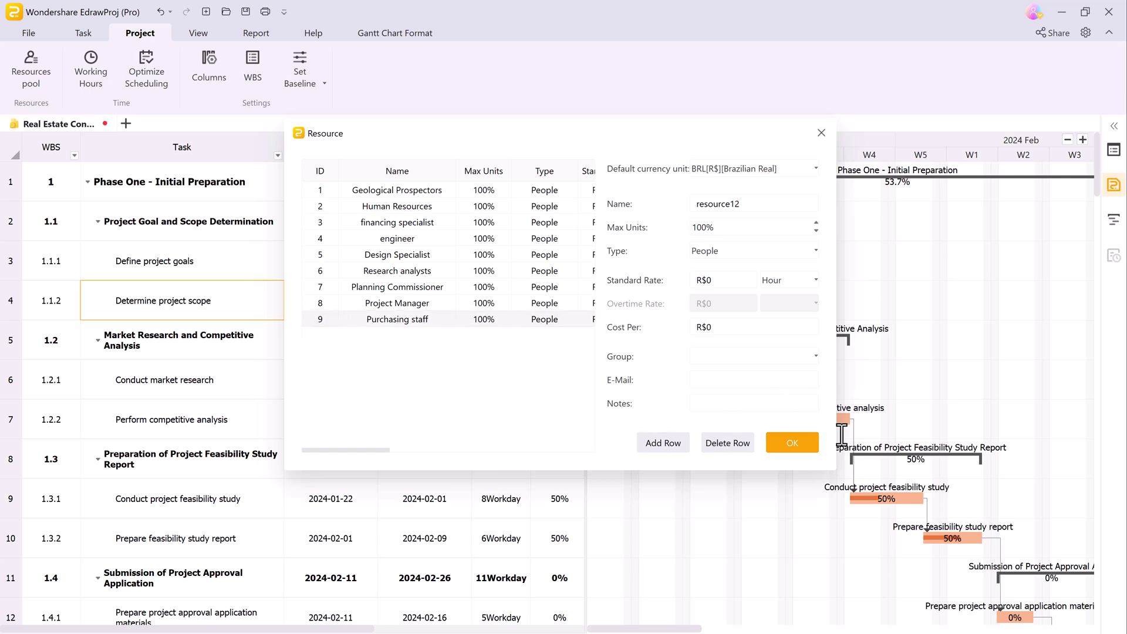
{"action": "left_click", "coordinate": [793, 445]}
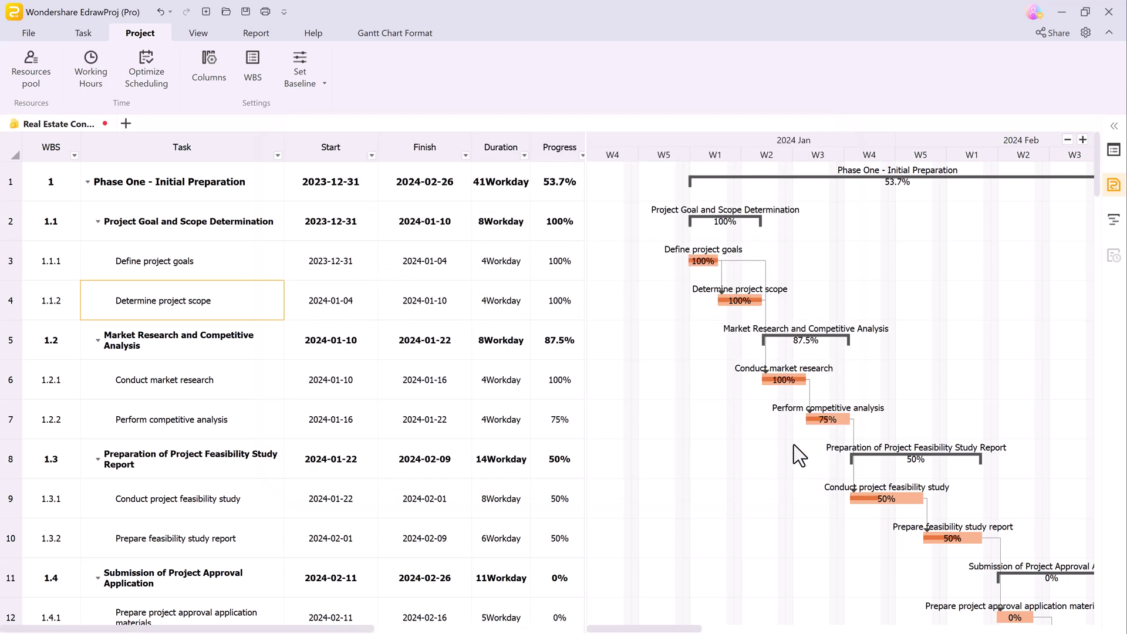
Add a named exception for 2024-10-09 to the Standard working-hours calendar
{"action": "left_click", "coordinate": [91, 70]}
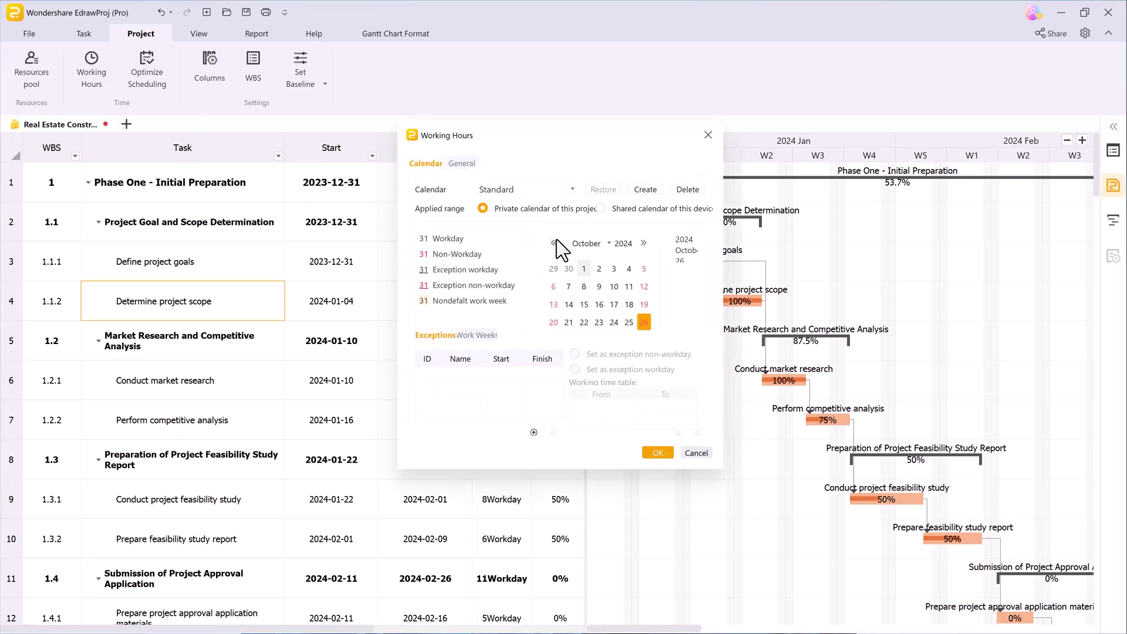
{"action": "left_click", "coordinate": [460, 163]}
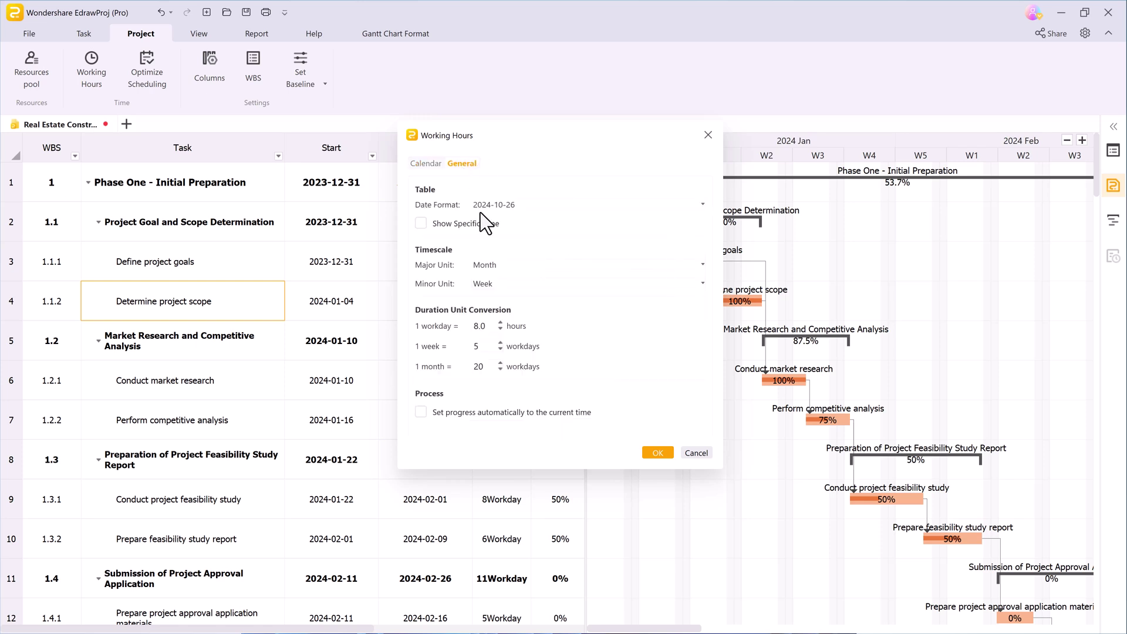
{"action": "left_click", "coordinate": [429, 164]}
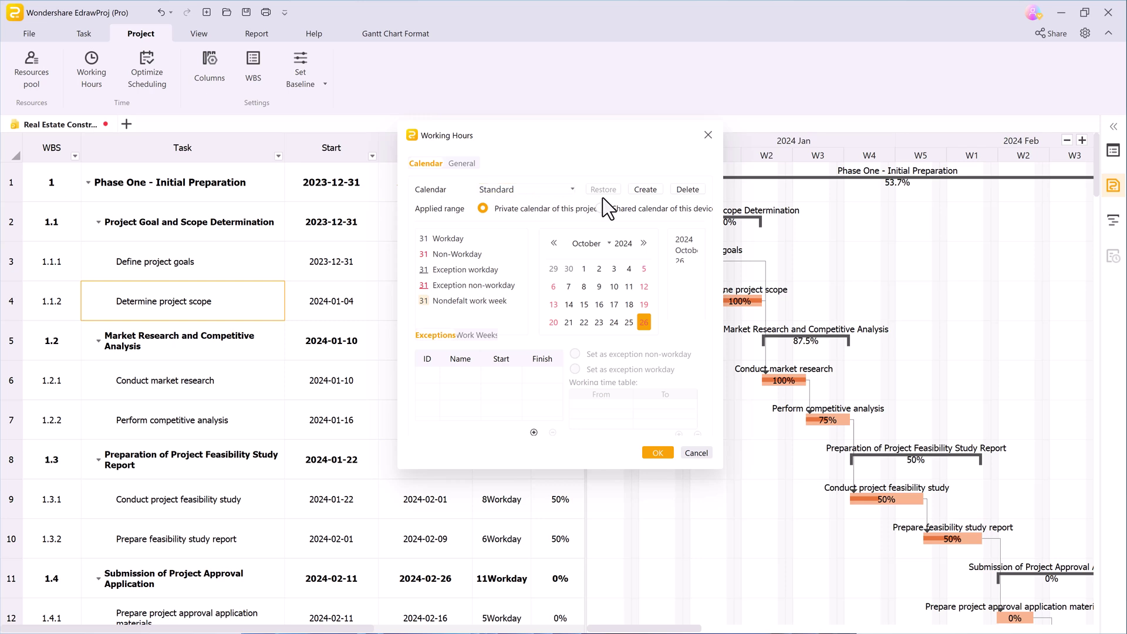
{"action": "left_click", "coordinate": [600, 288]}
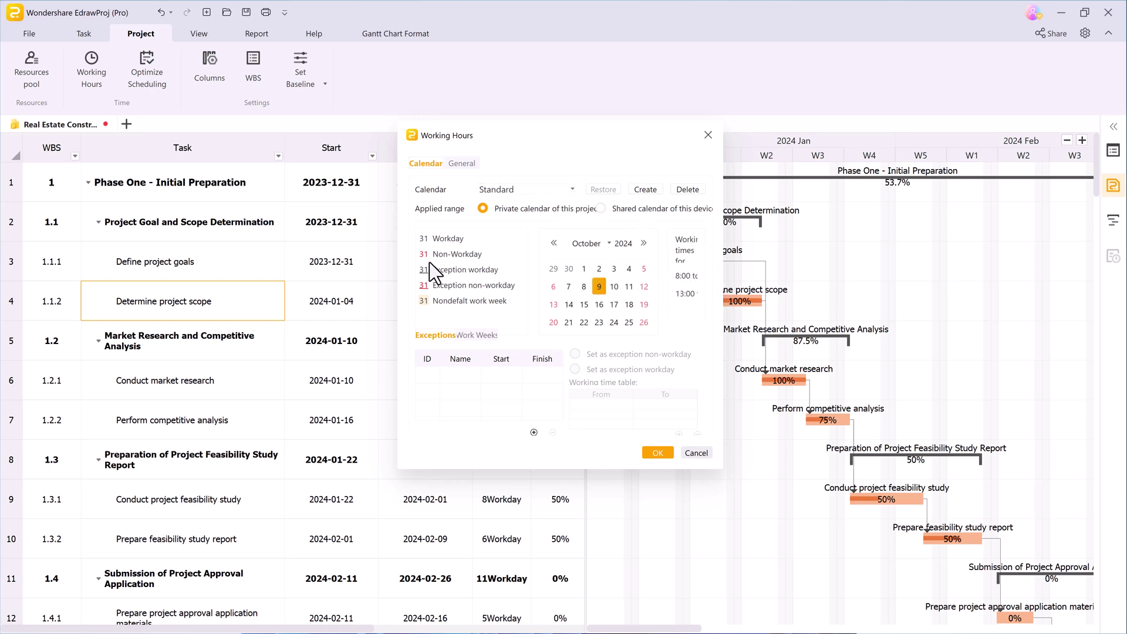
{"action": "left_click", "coordinate": [458, 375]}
{"action": "type", "text": "Bank Ho"}
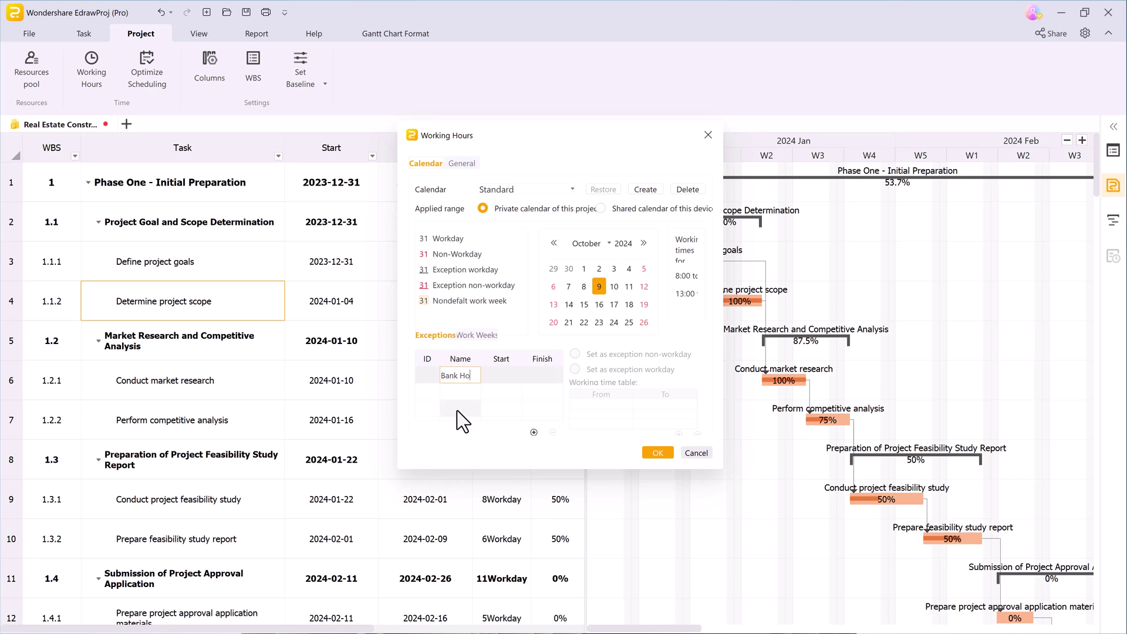
{"action": "left_click", "coordinate": [469, 417]}
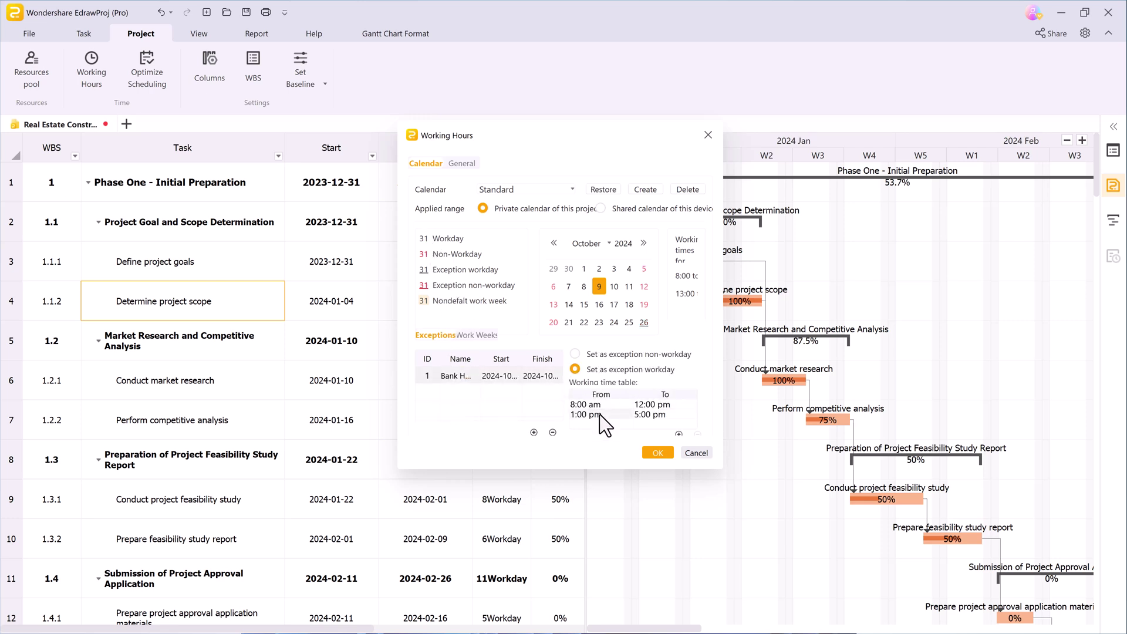
{"action": "left_click", "coordinate": [480, 335]}
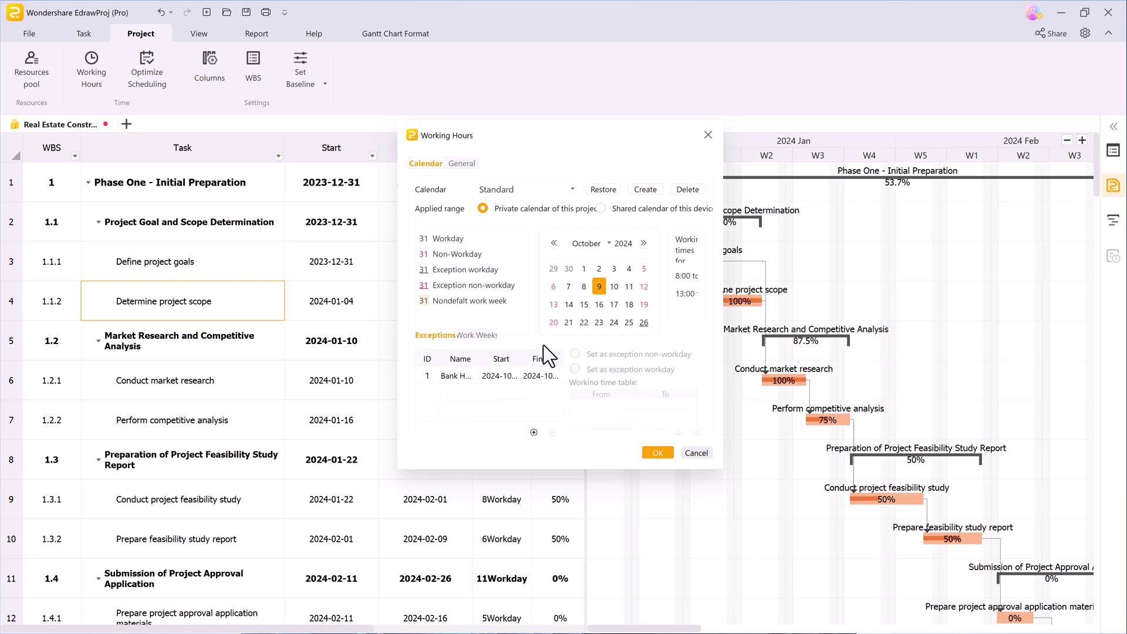
Apply the calendar changes, rescheduling Phase One to start 2024-01-01
{"action": "left_click", "coordinate": [658, 454]}
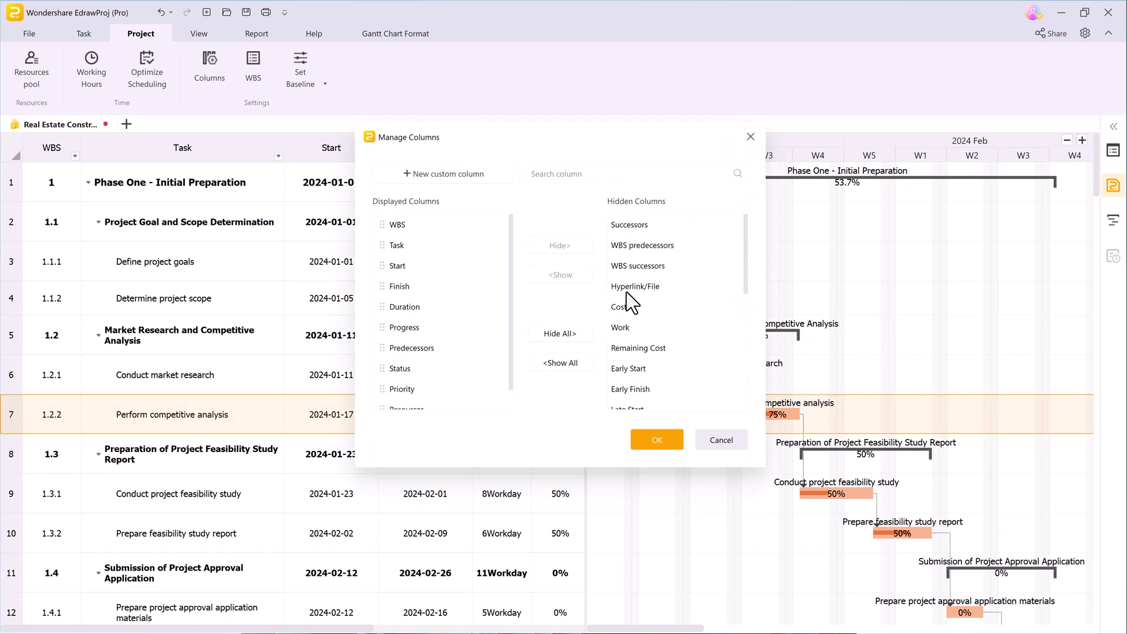
{"action": "scroll", "coordinate": [627, 292], "scroll_direction": "down", "scroll_amount": 1}
{"action": "scroll", "coordinate": [626, 292], "scroll_direction": "up", "scroll_amount": 1}
{"action": "left_click", "coordinate": [722, 442]}
{"action": "left_click", "coordinate": [318, 83]}
{"action": "left_click", "coordinate": [326, 108]}
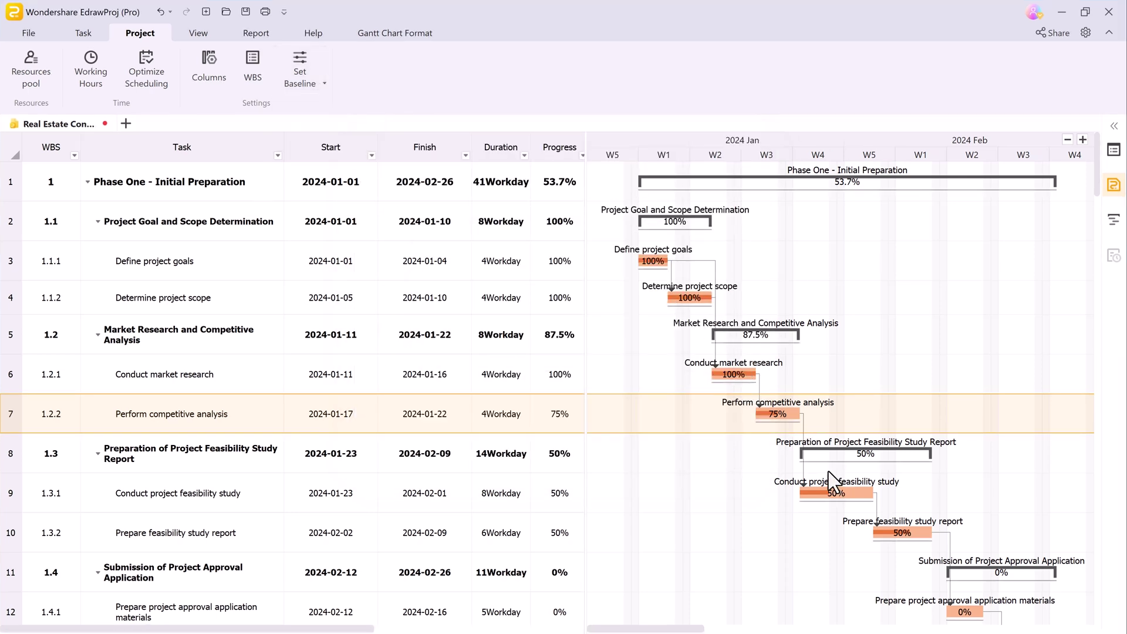
Remove the project baseline and confirm the removal
{"action": "left_click", "coordinate": [304, 82]}
{"action": "left_click", "coordinate": [315, 137]}
{"action": "left_click", "coordinate": [622, 346]}
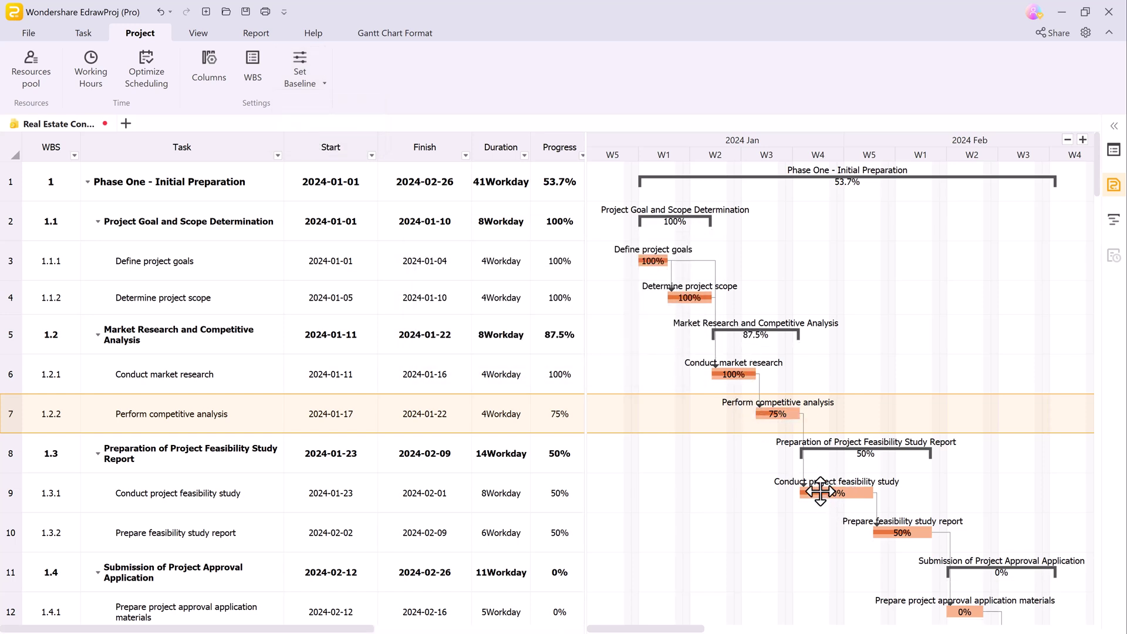
Go through the Planned vs Actual and Network Diagram views, ending on Resource Status
{"action": "left_click", "coordinate": [200, 36]}
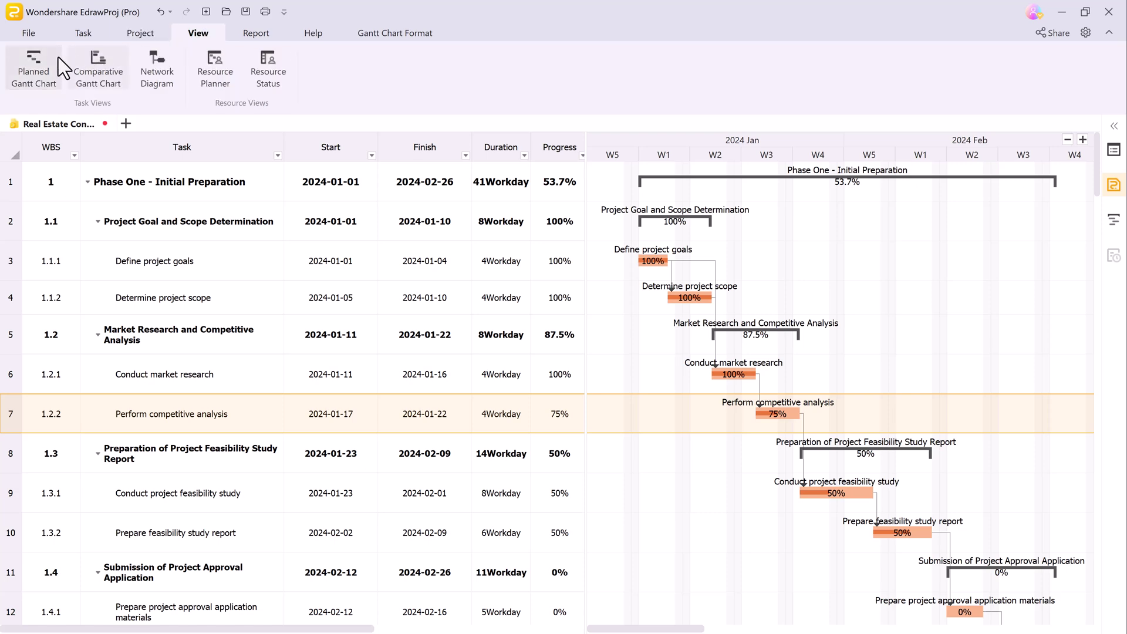
{"action": "left_click", "coordinate": [103, 78]}
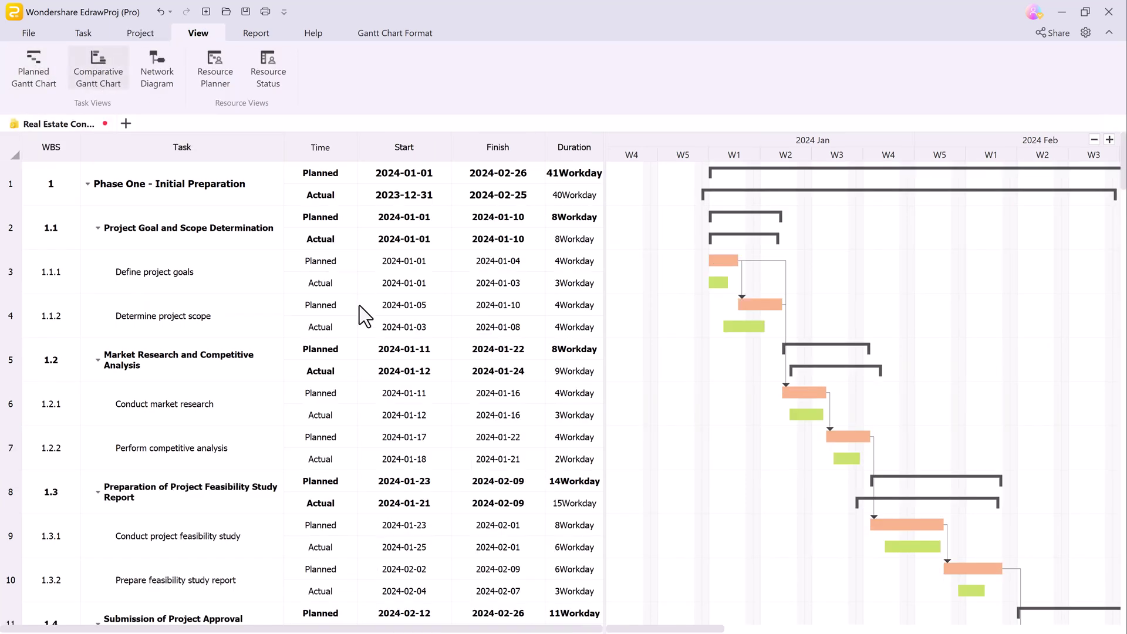
{"action": "scroll", "coordinate": [529, 308], "scroll_direction": "down", "scroll_amount": 5}
{"action": "mouse_move", "coordinate": [709, 630]}
{"action": "left_mouse_down"}
{"action": "mouse_move", "coordinate": [814, 631]}
{"action": "mouse_move", "coordinate": [797, 632]}
{"action": "left_mouse_up"}
{"action": "scroll", "coordinate": [554, 385], "scroll_direction": "up", "scroll_amount": 1}
{"action": "scroll", "coordinate": [556, 385], "scroll_direction": "down", "scroll_amount": 5}
{"action": "scroll", "coordinate": [555, 385], "scroll_direction": "down", "scroll_amount": 5}
{"action": "scroll", "coordinate": [555, 385], "scroll_direction": "down", "scroll_amount": 3}
{"action": "scroll", "coordinate": [555, 314], "scroll_direction": "down", "scroll_amount": 2}
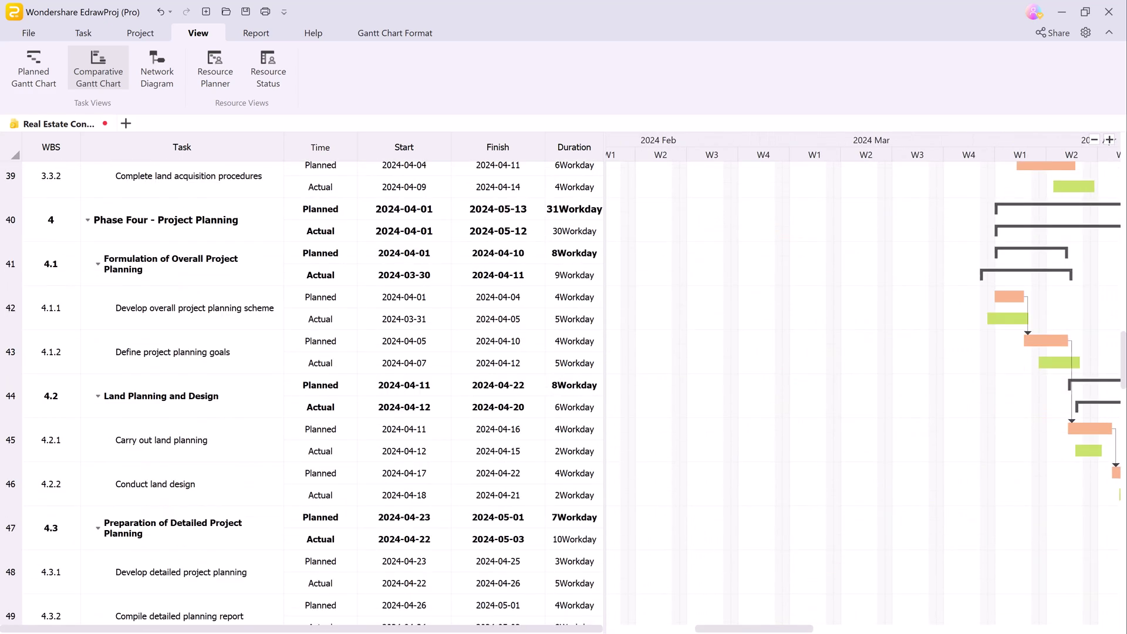
{"action": "left_click_drag", "start_coordinate": [739, 630], "coordinate": [807, 631]}
{"action": "scroll", "coordinate": [503, 396], "scroll_direction": "down", "scroll_amount": 3}
{"action": "scroll", "coordinate": [502, 396], "scroll_direction": "down", "scroll_amount": 3}
{"action": "scroll", "coordinate": [503, 395], "scroll_direction": "down", "scroll_amount": 3}
{"action": "scroll", "coordinate": [503, 396], "scroll_direction": "up", "scroll_amount": 5}
{"action": "scroll", "coordinate": [503, 395], "scroll_direction": "up", "scroll_amount": 5}
{"action": "scroll", "coordinate": [504, 395], "scroll_direction": "up", "scroll_amount": 4}
{"action": "scroll", "coordinate": [502, 395], "scroll_direction": "up", "scroll_amount": 4}
{"action": "scroll", "coordinate": [503, 395], "scroll_direction": "up", "scroll_amount": 4}
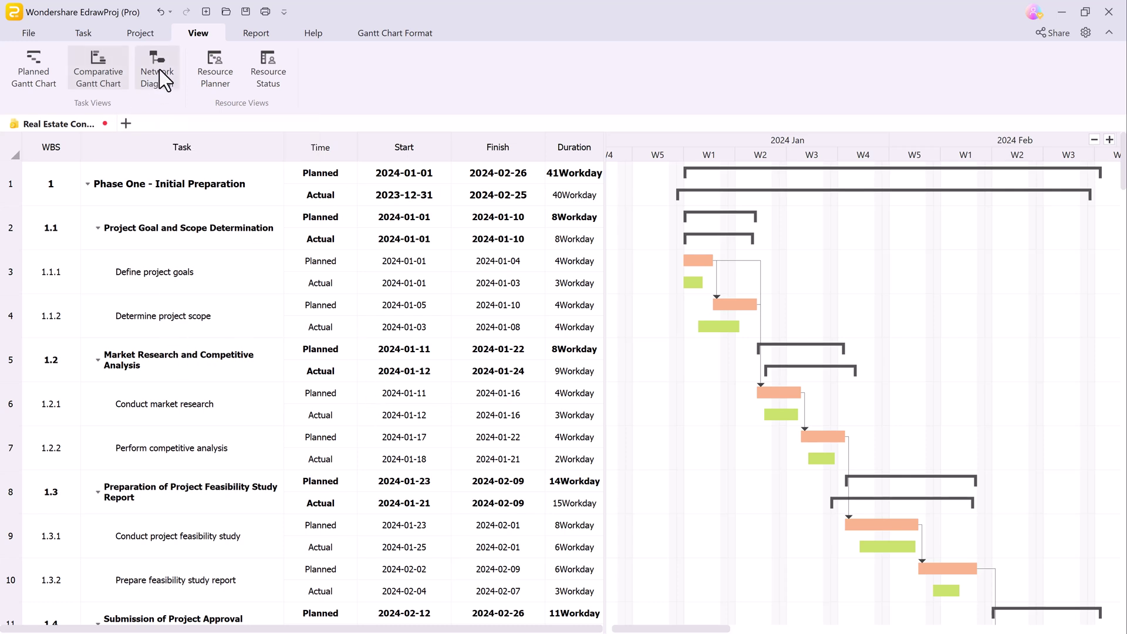
{"action": "left_click", "coordinate": [160, 70]}
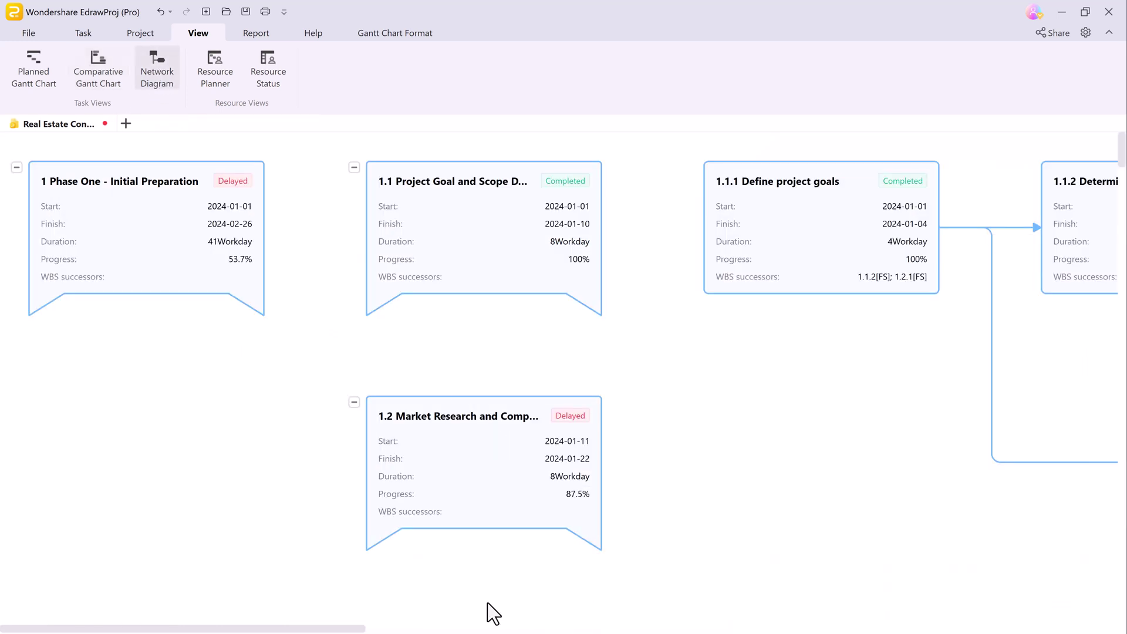
{"action": "mouse_move", "coordinate": [392, 628]}
{"action": "left_mouse_down"}
{"action": "mouse_move", "coordinate": [648, 627]}
{"action": "mouse_move", "coordinate": [765, 608]}
{"action": "left_mouse_up"}
{"action": "scroll", "coordinate": [836, 385], "scroll_direction": "down", "scroll_amount": 3}
{"action": "left_click", "coordinate": [269, 76]}
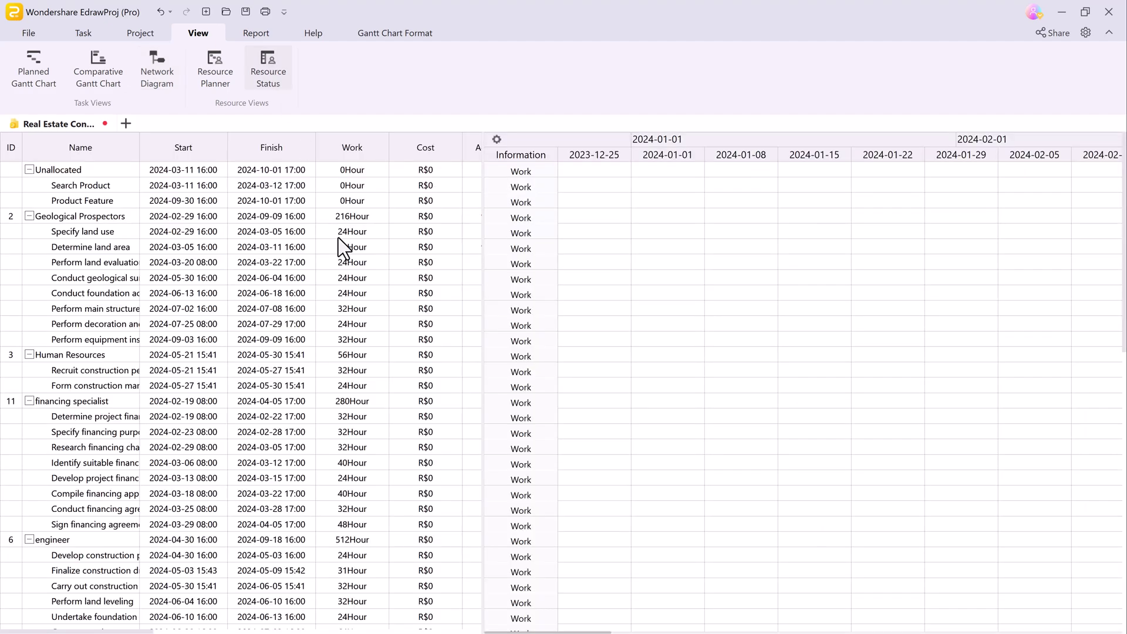
{"action": "scroll", "coordinate": [340, 290], "scroll_direction": "down", "scroll_amount": 1}
{"action": "scroll", "coordinate": [353, 326], "scroll_direction": "down", "scroll_amount": 7}
{"action": "scroll", "coordinate": [352, 328], "scroll_direction": "down", "scroll_amount": 5}
{"action": "scroll", "coordinate": [352, 329], "scroll_direction": "down", "scroll_amount": 1}
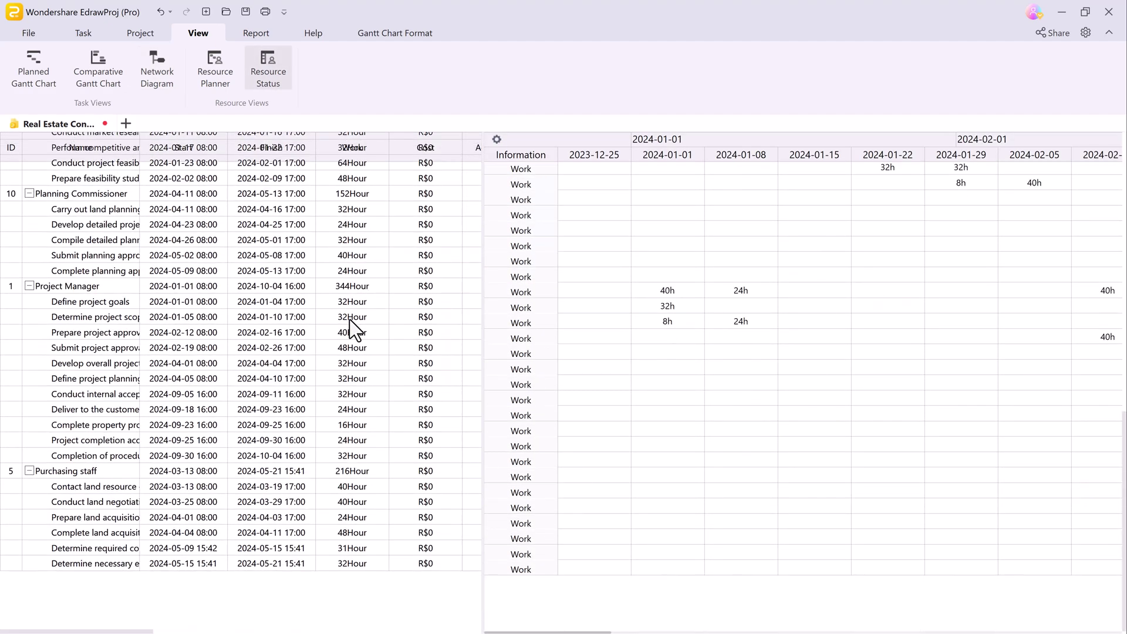
Browse the Critical Tasks, Delay Tasks, Behind Tasks and Top Level Cost reports
{"action": "left_click", "coordinate": [256, 32]}
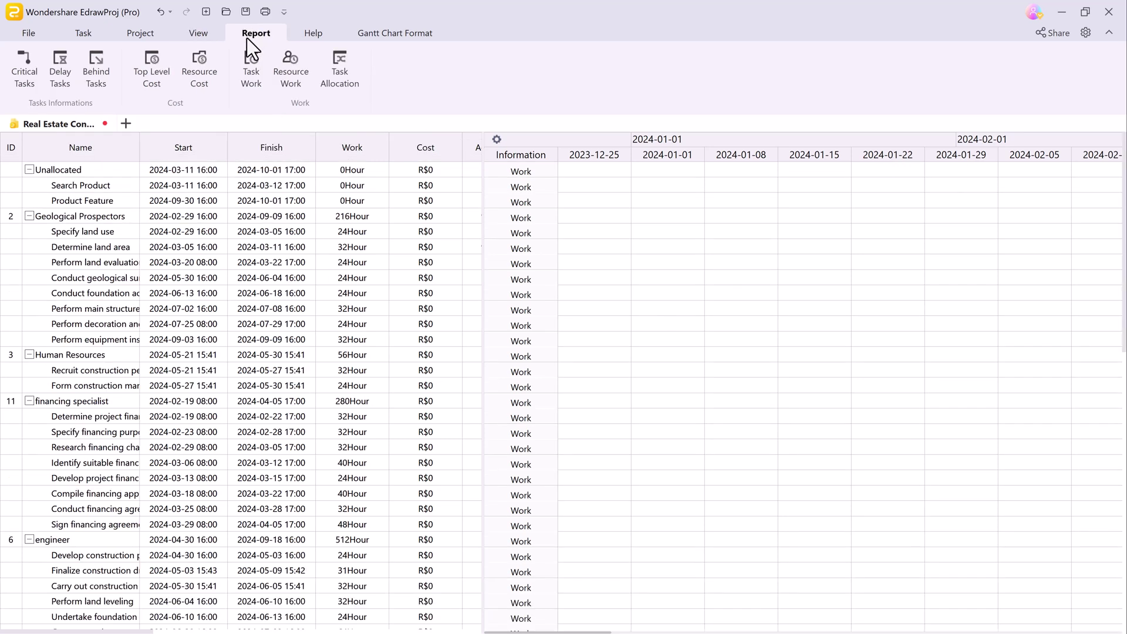
{"action": "left_click", "coordinate": [21, 66]}
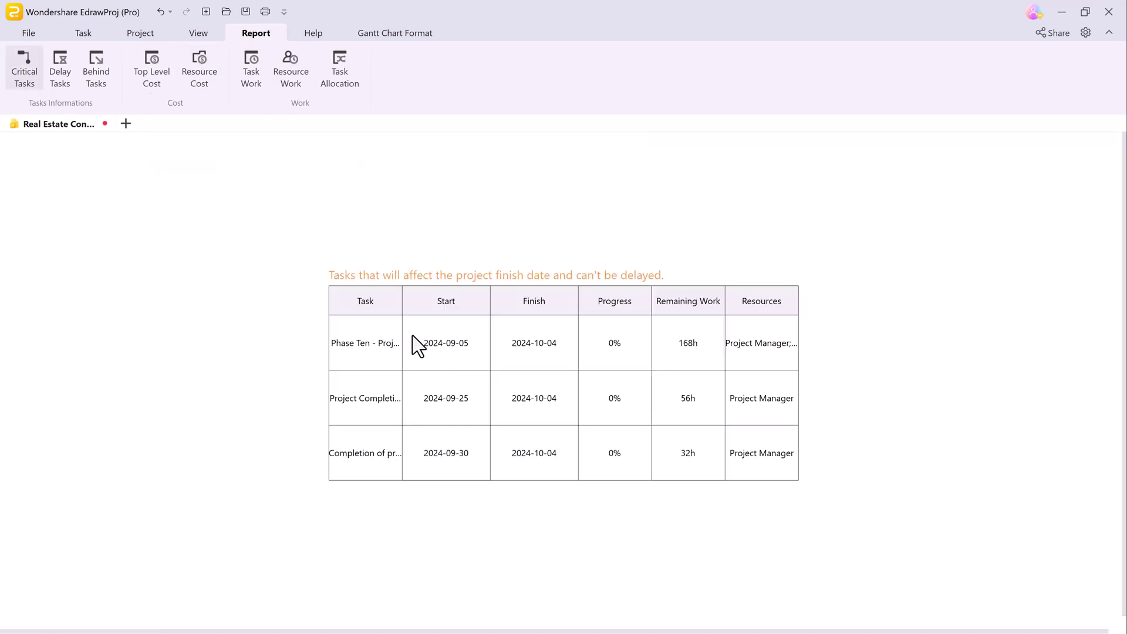
{"action": "left_click", "coordinate": [59, 79]}
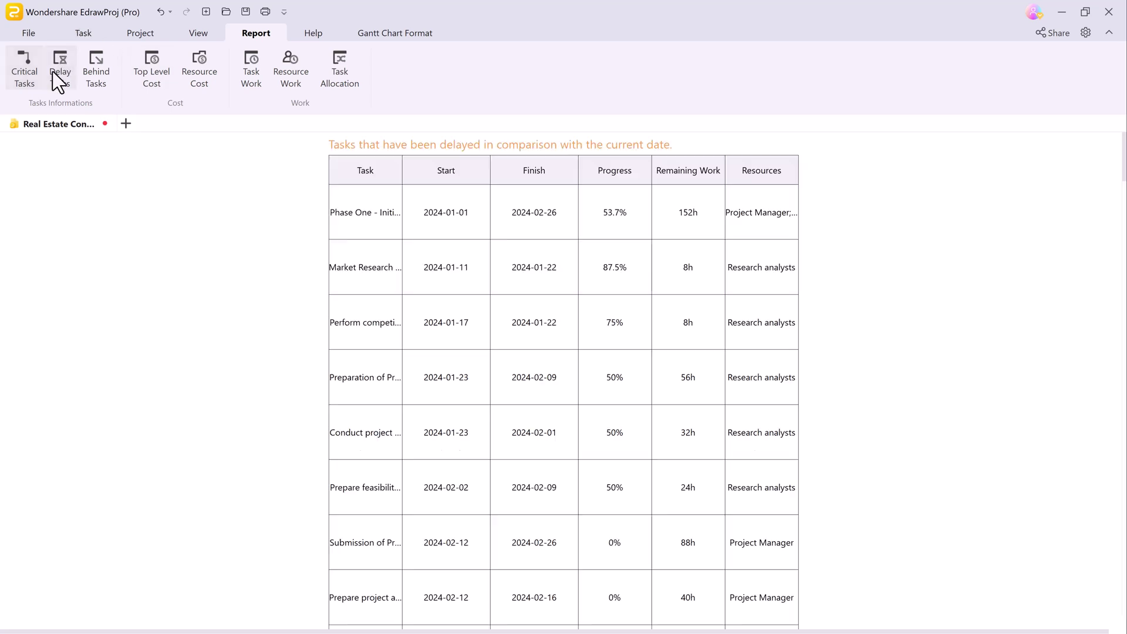
{"action": "left_click", "coordinate": [93, 78]}
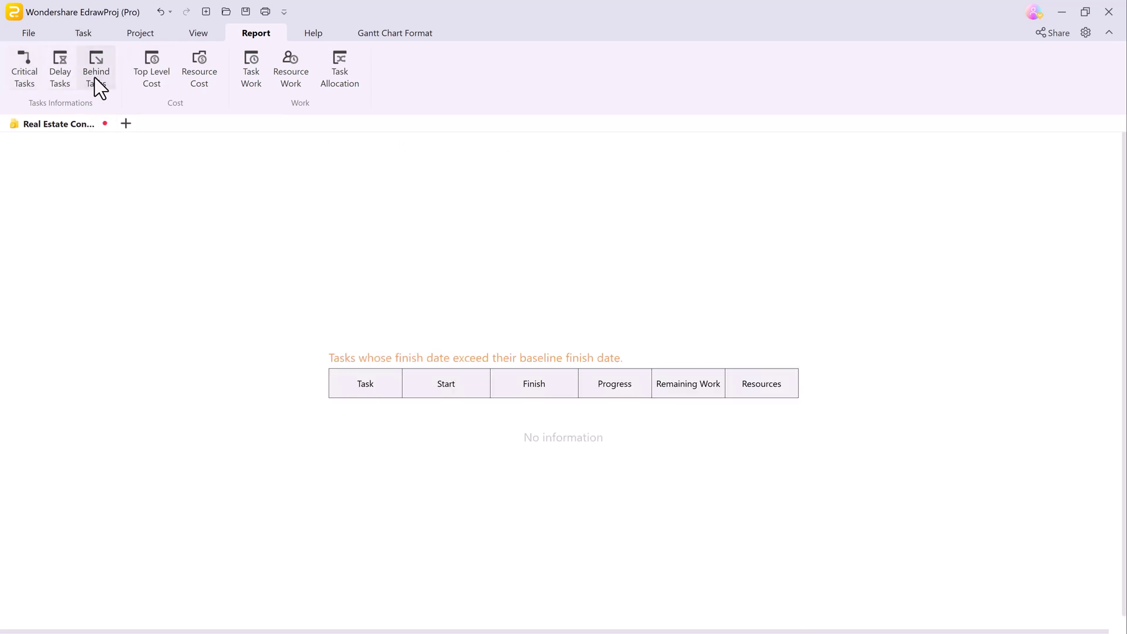
{"action": "left_click", "coordinate": [162, 73]}
{"action": "scroll", "coordinate": [222, 277], "scroll_direction": "down", "scroll_amount": 2}
{"action": "scroll", "coordinate": [222, 277], "scroll_direction": "up", "scroll_amount": 2}
View the Resource Cost, Task Work and Task Allocation reports
{"action": "left_click", "coordinate": [205, 77]}
{"action": "scroll", "coordinate": [244, 309], "scroll_direction": "down", "scroll_amount": 2}
{"action": "left_click", "coordinate": [260, 67]}
{"action": "scroll", "coordinate": [260, 260], "scroll_direction": "down", "scroll_amount": 5}
{"action": "left_click", "coordinate": [339, 71]}
{"action": "scroll", "coordinate": [189, 355], "scroll_direction": "down", "scroll_amount": 1}
{"action": "scroll", "coordinate": [192, 357], "scroll_direction": "down", "scroll_amount": 5}
{"action": "scroll", "coordinate": [189, 354], "scroll_direction": "down", "scroll_amount": 5}
{"action": "scroll", "coordinate": [189, 355], "scroll_direction": "down", "scroll_amount": 5}
{"action": "scroll", "coordinate": [188, 355], "scroll_direction": "down", "scroll_amount": 5}
{"action": "scroll", "coordinate": [189, 354], "scroll_direction": "down", "scroll_amount": 3}
{"action": "scroll", "coordinate": [189, 355], "scroll_direction": "up", "scroll_amount": 5}
{"action": "scroll", "coordinate": [188, 355], "scroll_direction": "up", "scroll_amount": 5}
{"action": "scroll", "coordinate": [189, 354], "scroll_direction": "up", "scroll_amount": 5}
{"action": "scroll", "coordinate": [189, 355], "scroll_direction": "up", "scroll_amount": 5}
{"action": "scroll", "coordinate": [188, 356], "scroll_direction": "up", "scroll_amount": 5}
{"action": "scroll", "coordinate": [183, 355], "scroll_direction": "up", "scroll_amount": 3}
{"action": "left_click", "coordinate": [314, 33]}
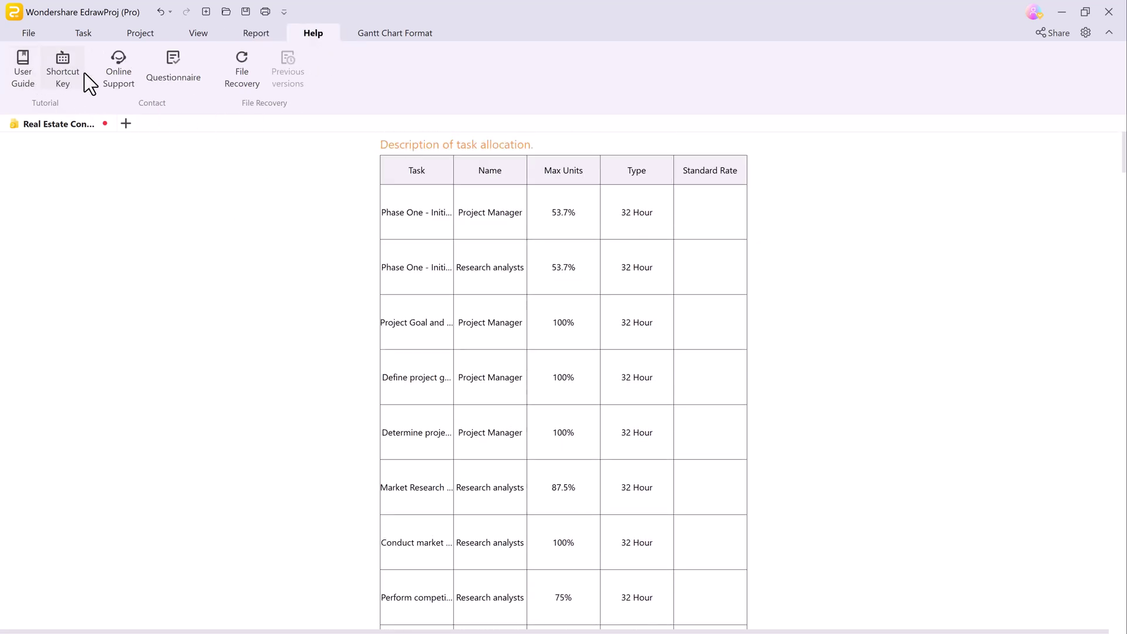
Review the File Recovery list of automatic backups, then close it
{"action": "left_click", "coordinate": [248, 79]}
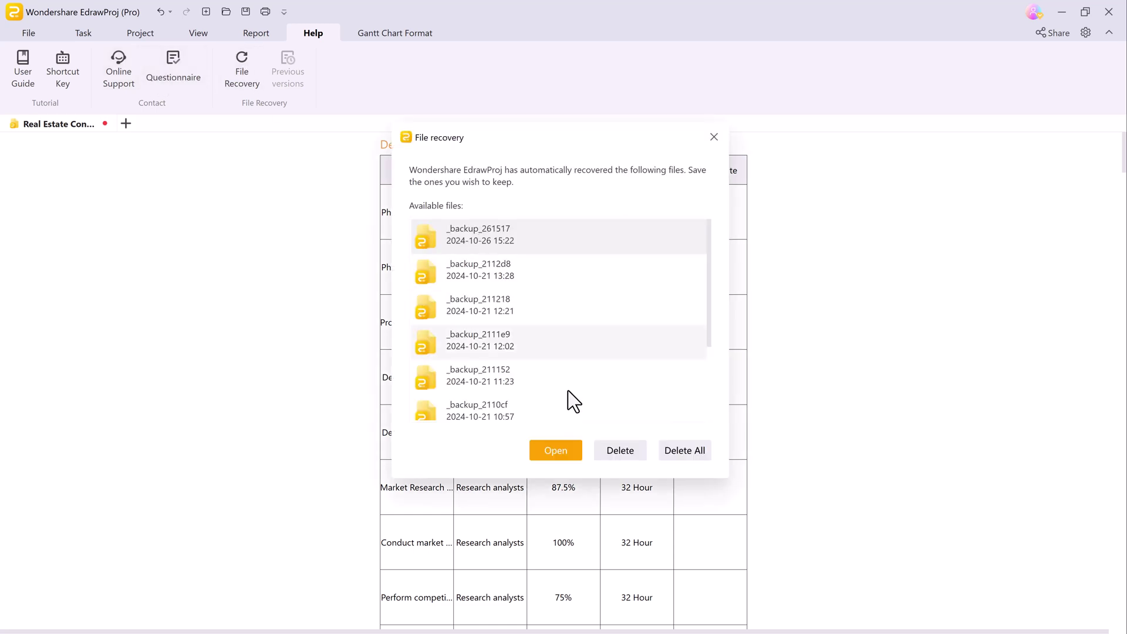
{"action": "scroll", "coordinate": [568, 389], "scroll_direction": "down", "scroll_amount": 3}
{"action": "scroll", "coordinate": [570, 294], "scroll_direction": "up", "scroll_amount": 3}
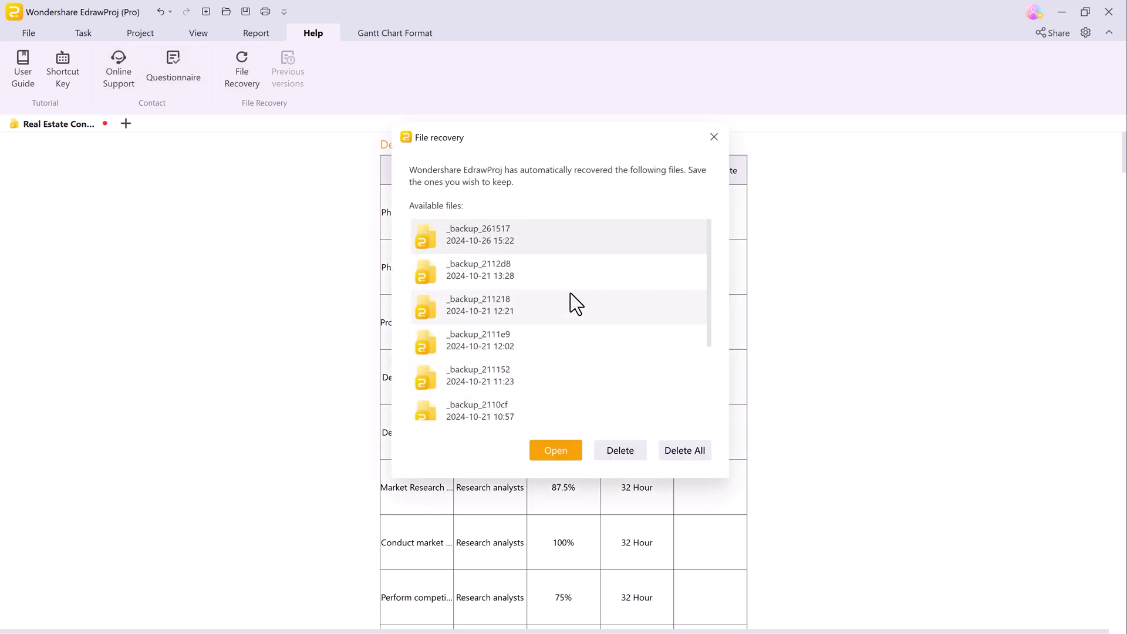
{"action": "left_click", "coordinate": [714, 137]}
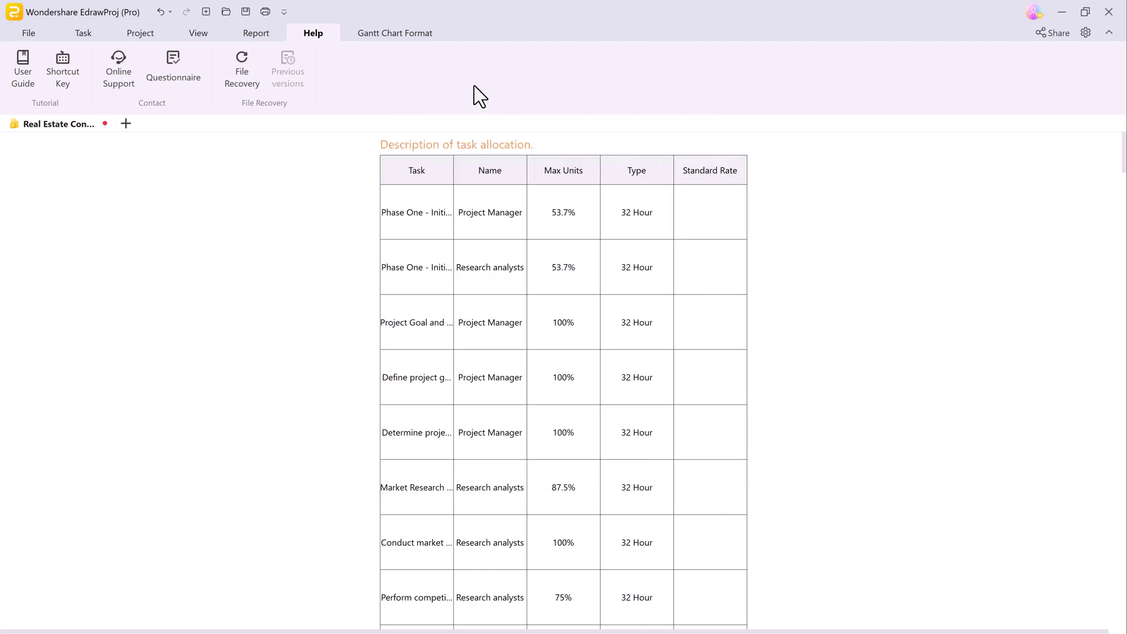
{"action": "left_click", "coordinate": [404, 37]}
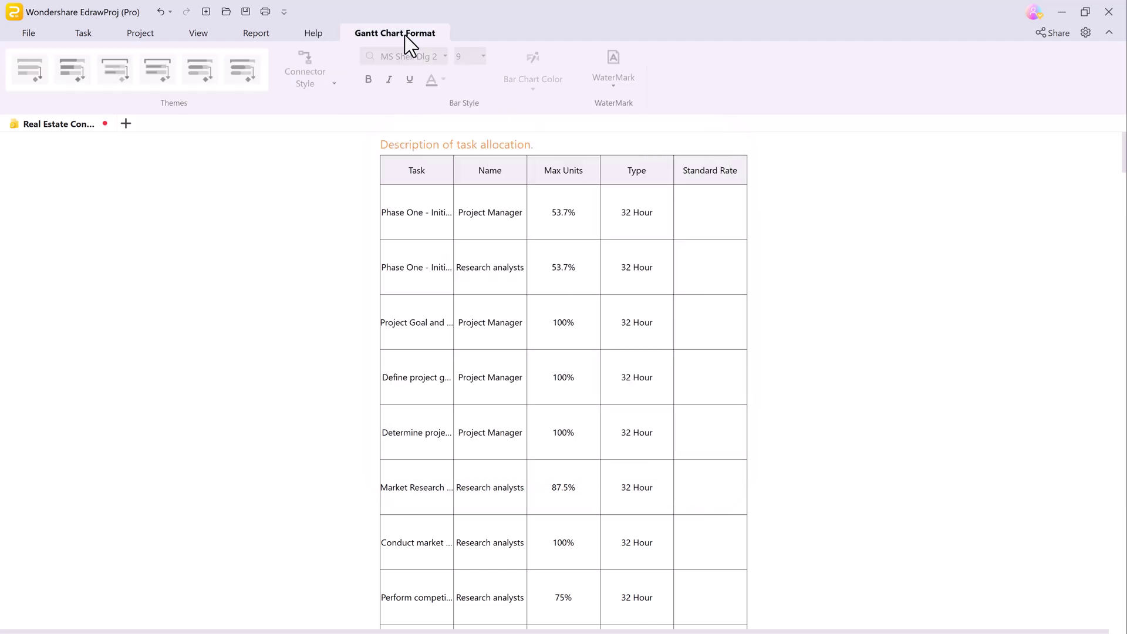
Try the teal and purple themes, then apply the green-and-blue theme
{"action": "left_click", "coordinate": [56, 124]}
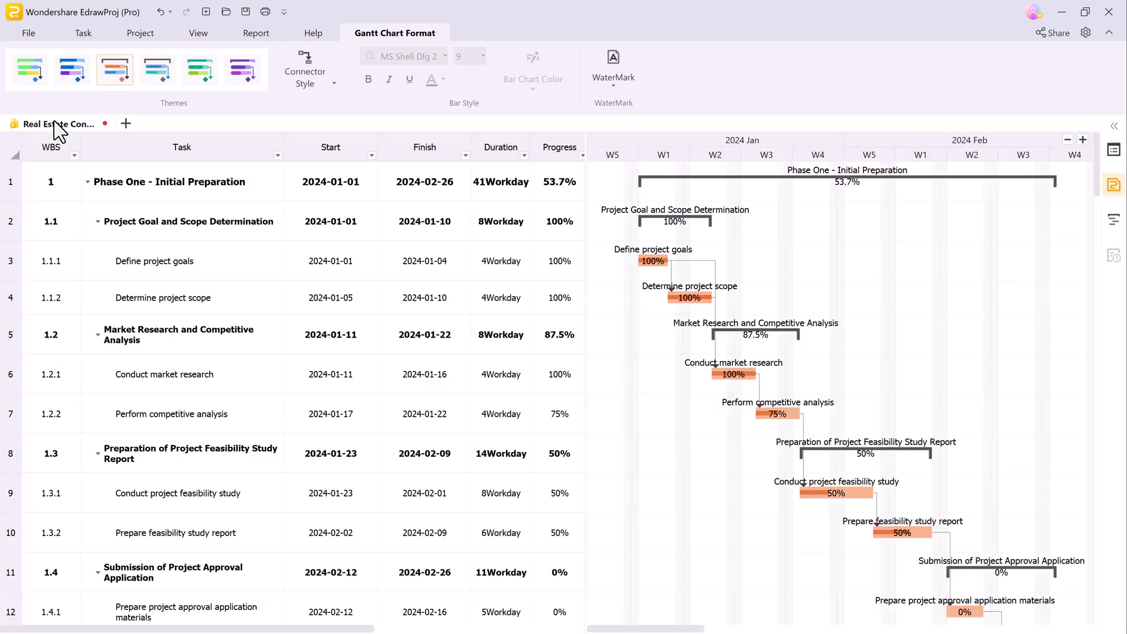
{"action": "left_click", "coordinate": [30, 69]}
{"action": "left_click", "coordinate": [200, 70]}
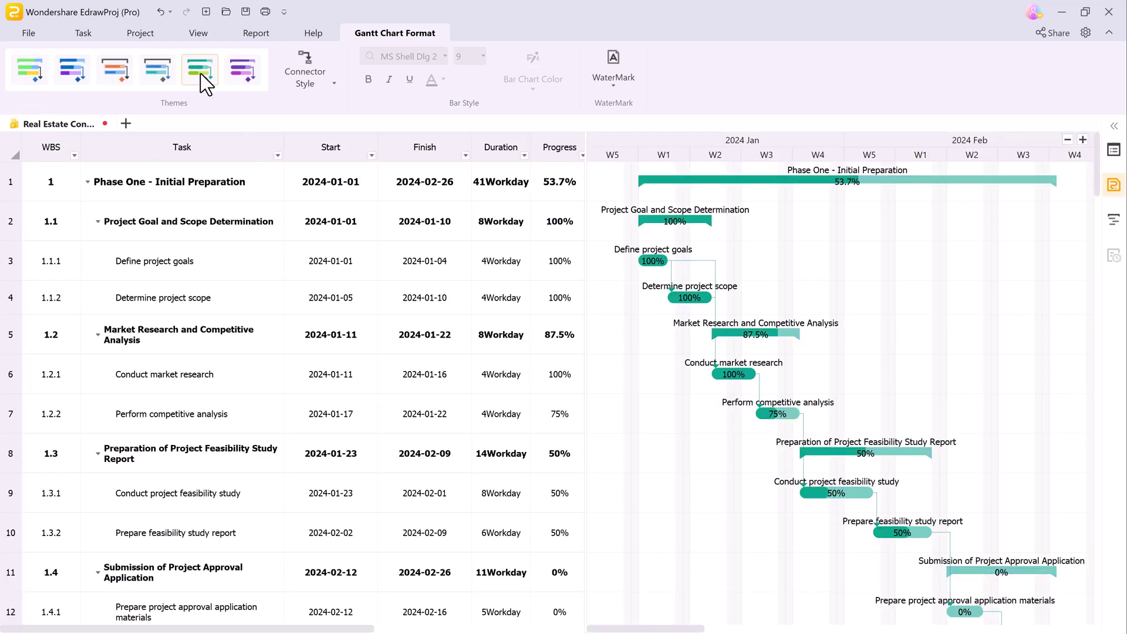
{"action": "left_click", "coordinate": [238, 74]}
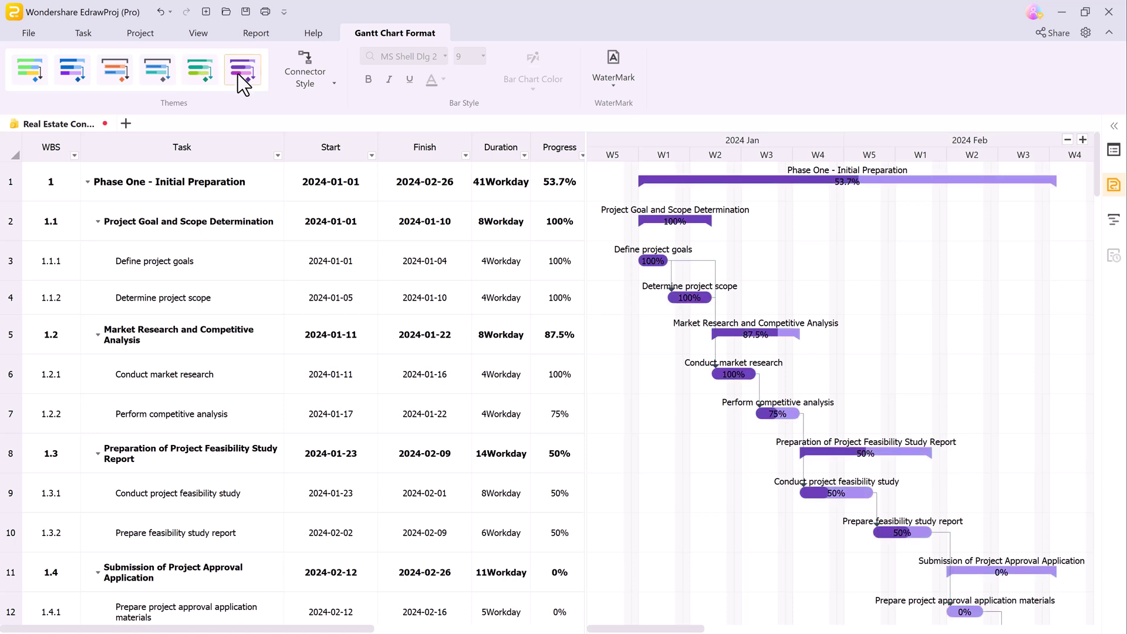
{"action": "left_click", "coordinate": [29, 73]}
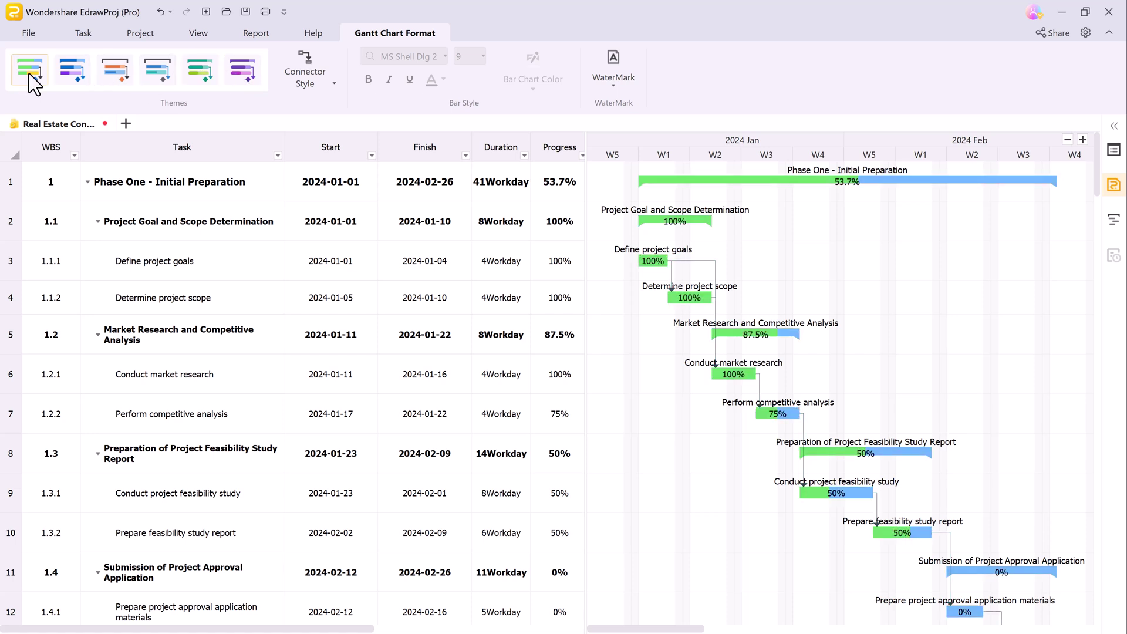
Apply a CONFIDENTIAL watermark to the chart, then remove it
{"action": "left_click", "coordinate": [614, 69]}
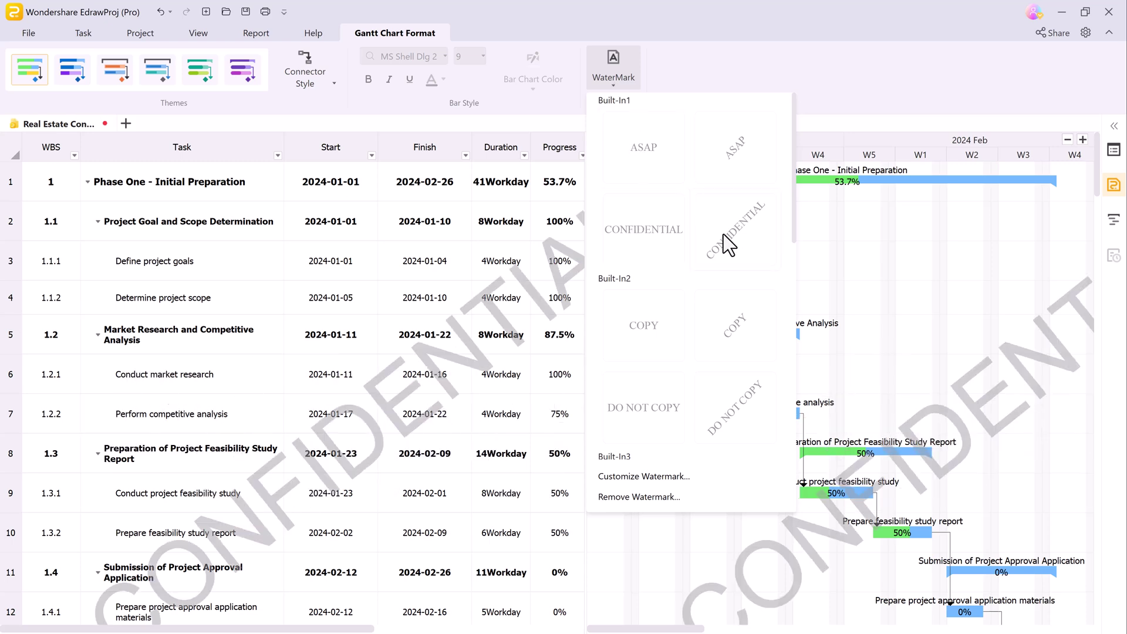
{"action": "left_click", "coordinate": [644, 231]}
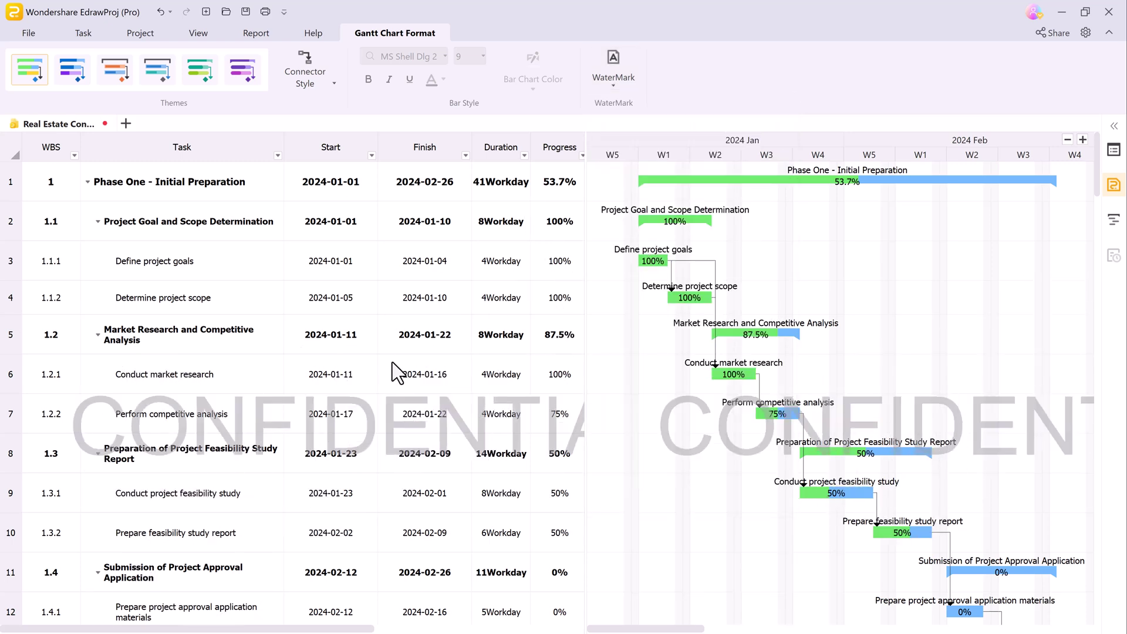
{"action": "left_click", "coordinate": [625, 84]}
{"action": "left_click", "coordinate": [639, 496]}
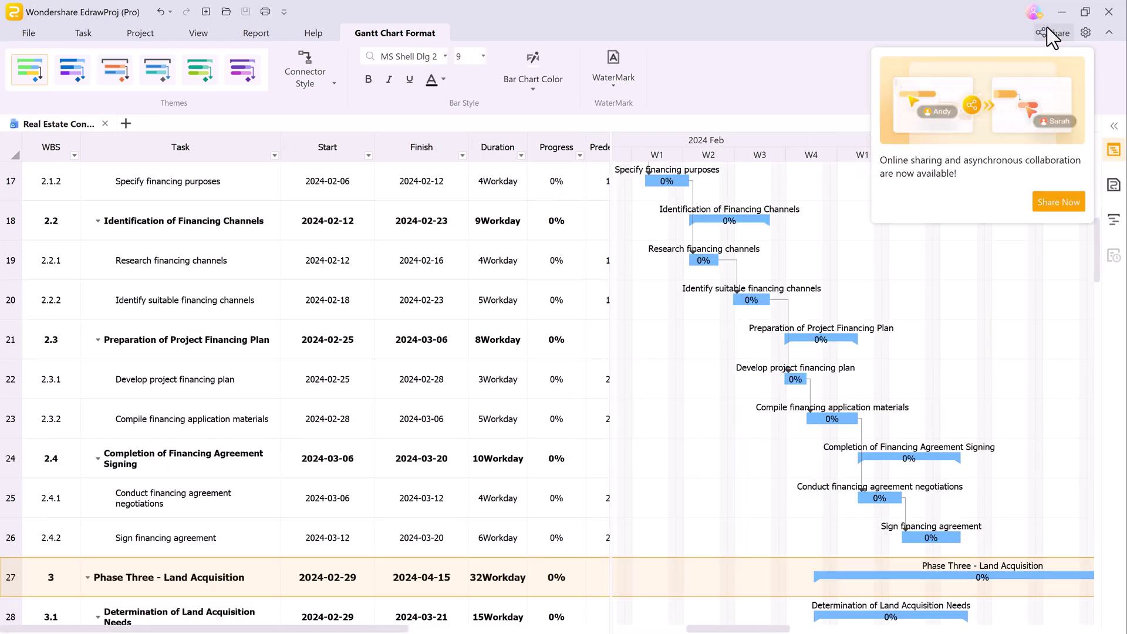
Copy an anyone-can-edit share link with a password and a 2024-10-31 expiry
{"action": "left_click", "coordinate": [1051, 46]}
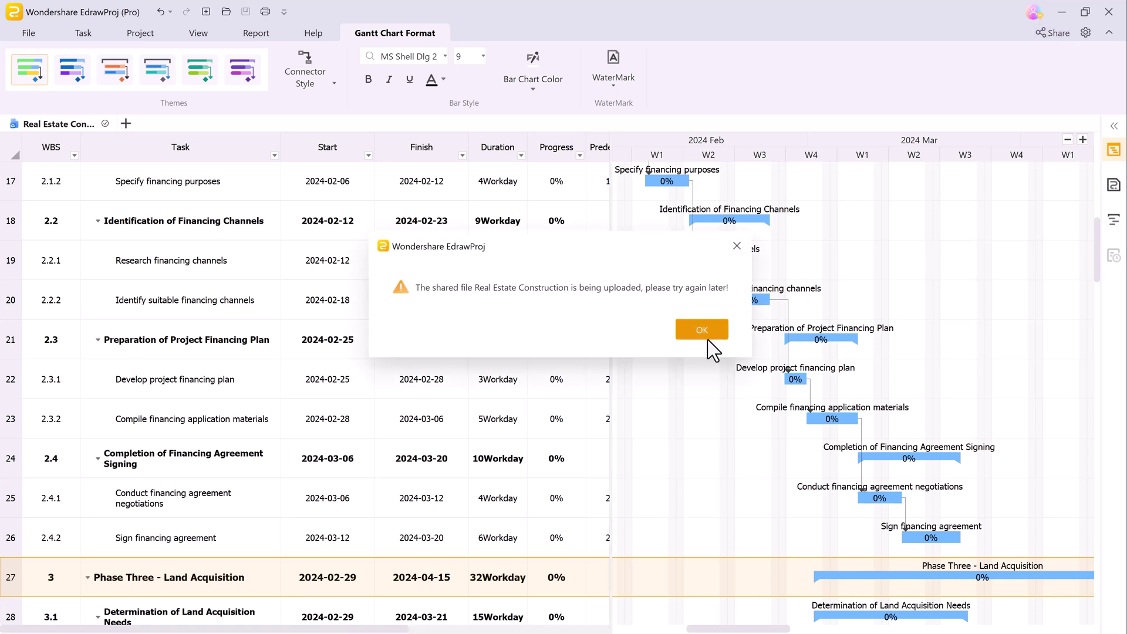
{"action": "left_click", "coordinate": [700, 331]}
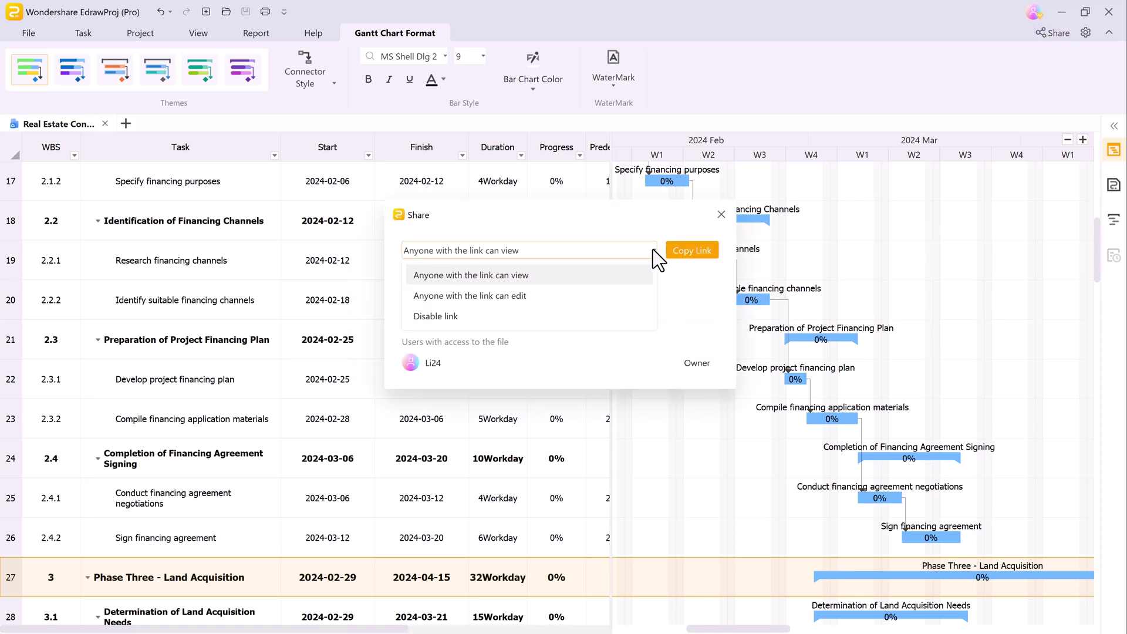
{"action": "left_click", "coordinate": [570, 300]}
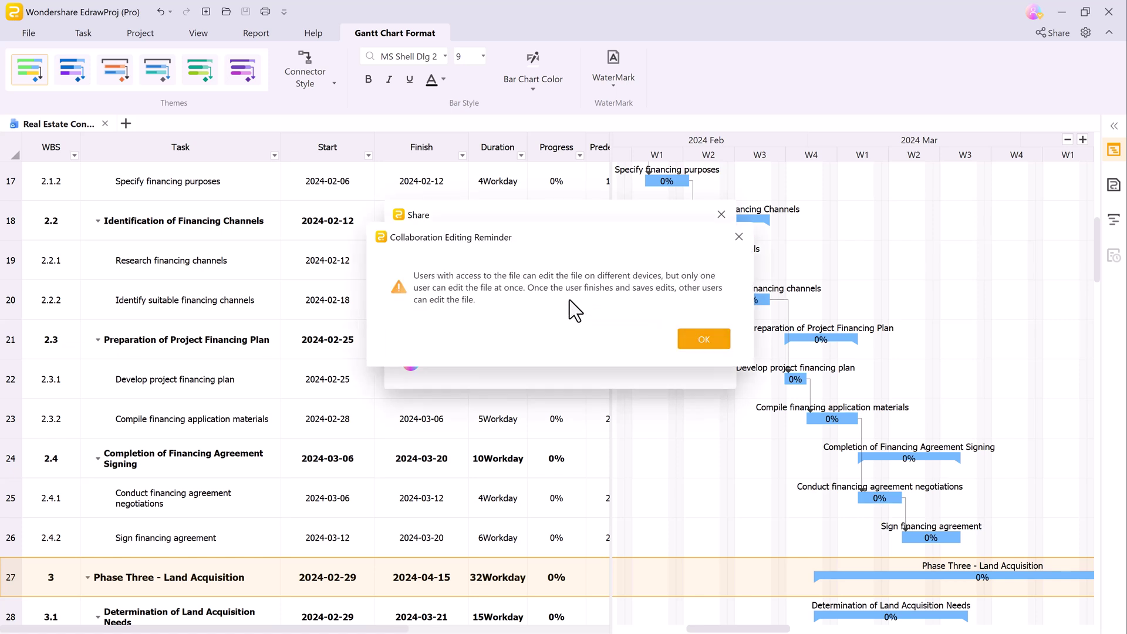
{"action": "left_click", "coordinate": [704, 339]}
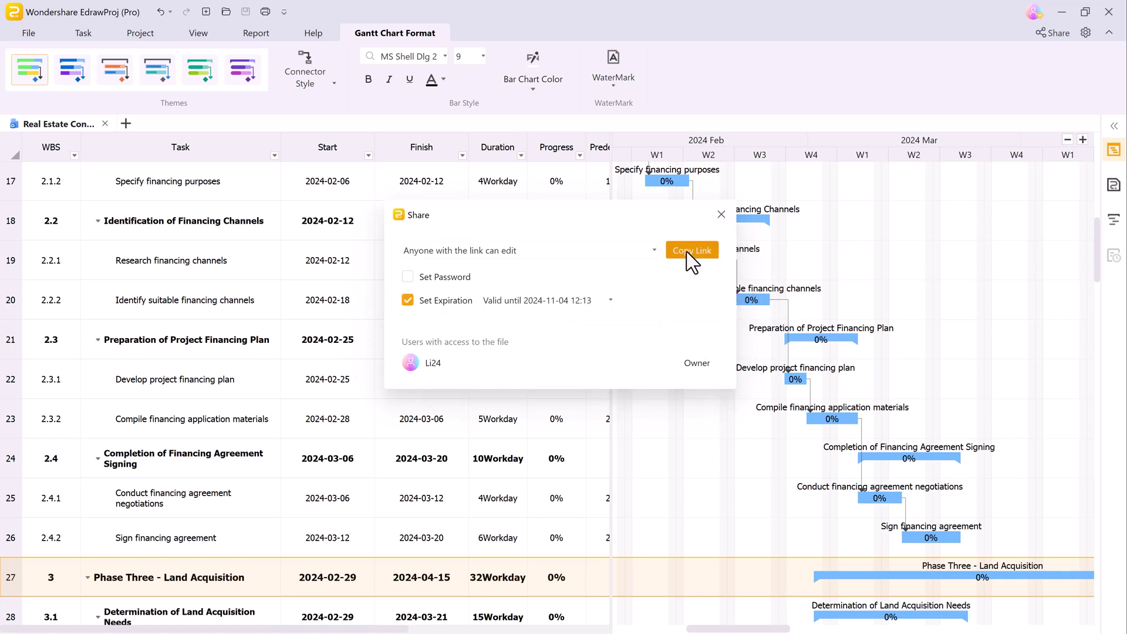
{"action": "left_click", "coordinate": [688, 251]}
{"action": "left_click", "coordinate": [561, 300]}
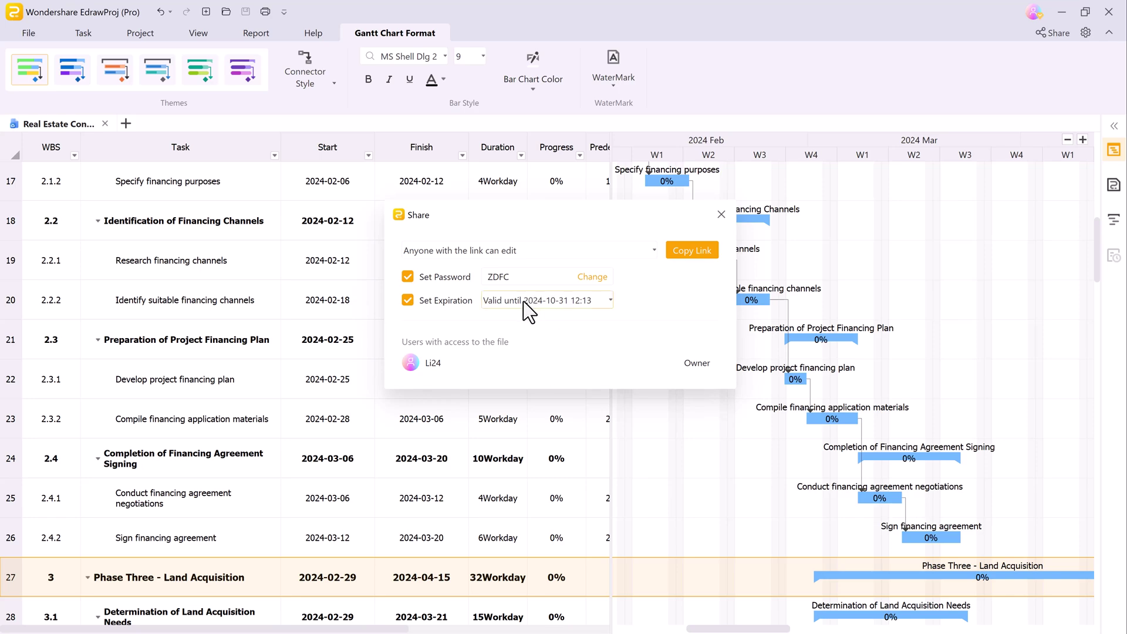
{"action": "left_click", "coordinate": [723, 216]}
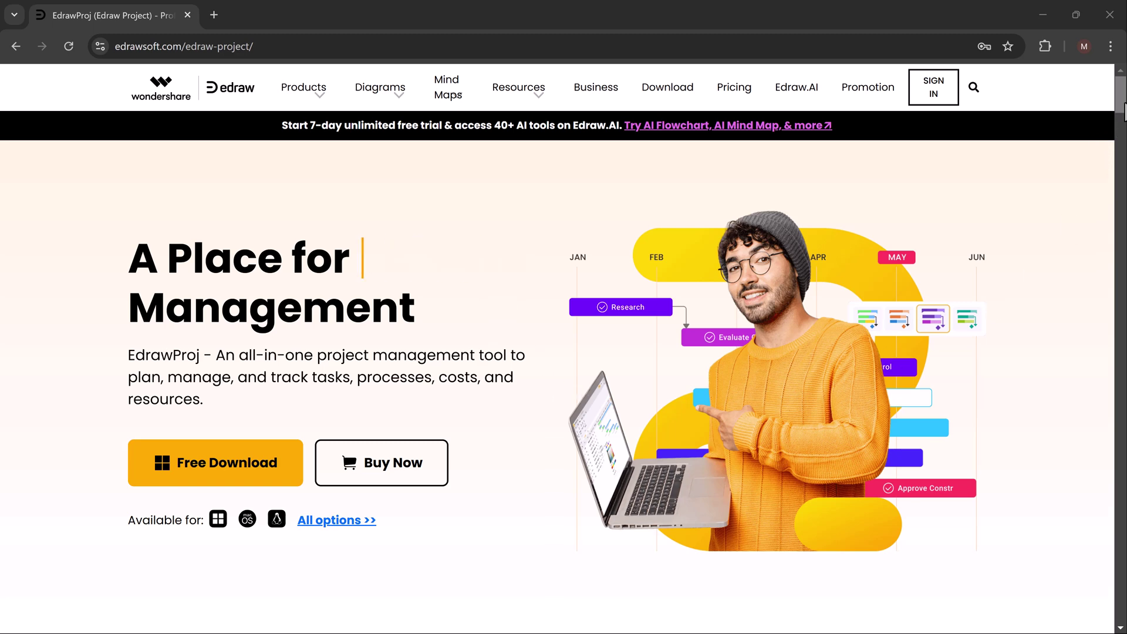
{"action": "scroll", "coordinate": [564, 352], "scroll_direction": "down", "scroll_amount": 3}
{"action": "scroll", "coordinate": [563, 352], "scroll_direction": "down", "scroll_amount": 2}
{"action": "scroll", "coordinate": [563, 352], "scroll_direction": "down", "scroll_amount": 2}
{"action": "scroll", "coordinate": [564, 352], "scroll_direction": "down", "scroll_amount": 2}
{"action": "scroll", "coordinate": [563, 352], "scroll_direction": "down", "scroll_amount": 2}
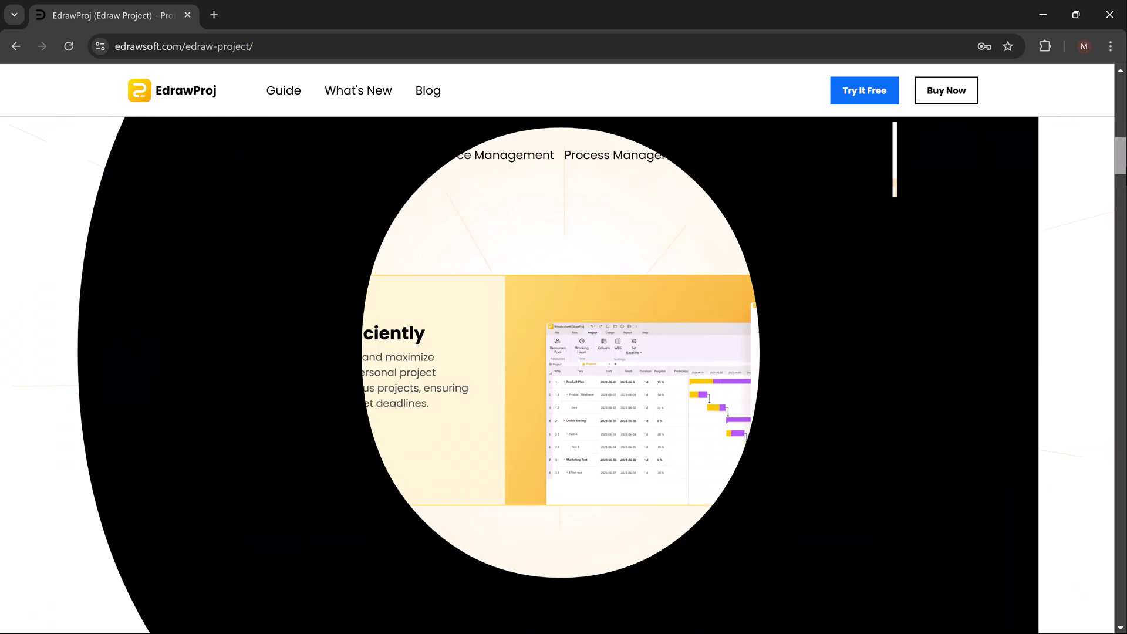
{"action": "scroll", "coordinate": [564, 352], "scroll_direction": "down", "scroll_amount": 2}
{"action": "scroll", "coordinate": [564, 352], "scroll_direction": "down", "scroll_amount": 2}
{"action": "scroll", "coordinate": [564, 352], "scroll_direction": "down", "scroll_amount": 2}
{"action": "scroll", "coordinate": [564, 352], "scroll_direction": "down", "scroll_amount": 2}
{"action": "scroll", "coordinate": [564, 352], "scroll_direction": "down", "scroll_amount": 2}
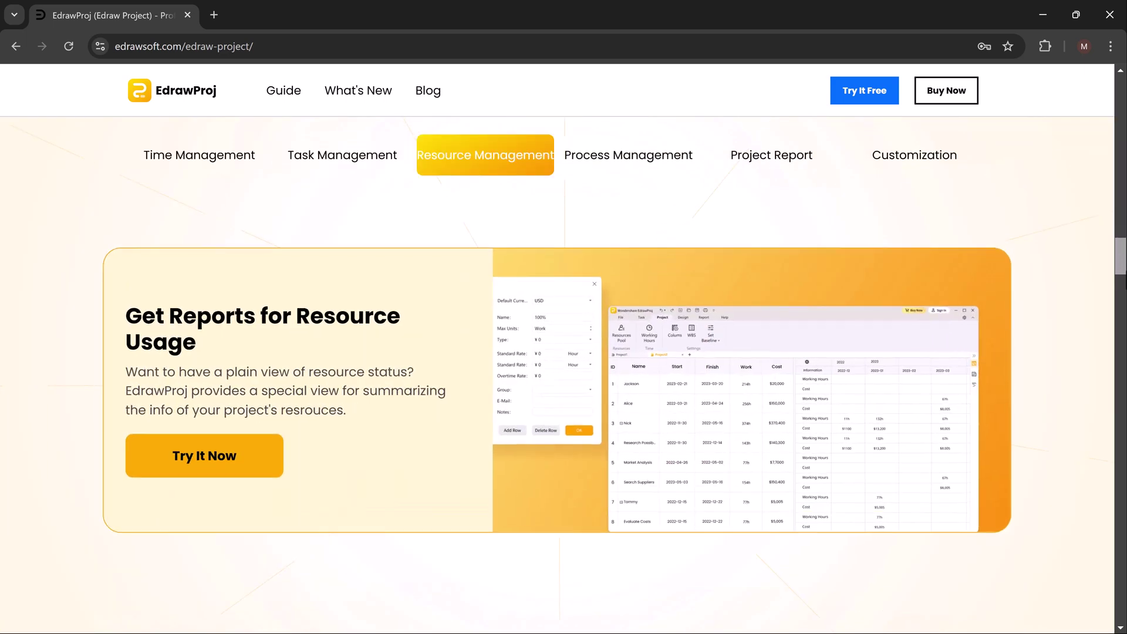
{"action": "scroll", "coordinate": [564, 353], "scroll_direction": "down", "scroll_amount": 2}
{"action": "scroll", "coordinate": [564, 352], "scroll_direction": "down", "scroll_amount": 2}
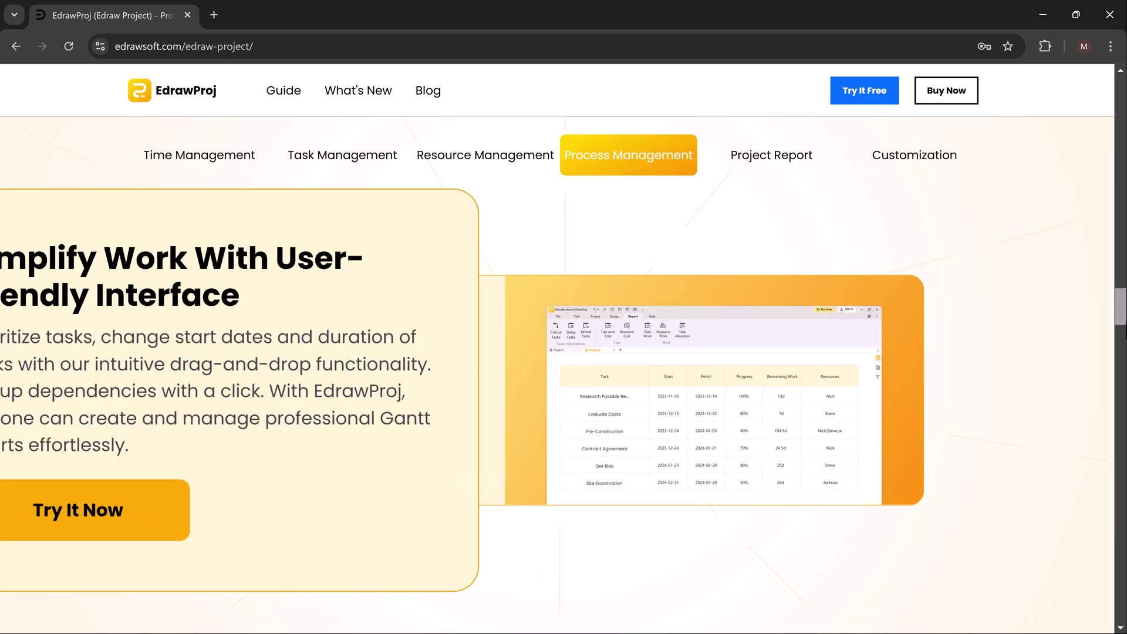
{"action": "scroll", "coordinate": [565, 352], "scroll_direction": "down", "scroll_amount": 2}
{"action": "scroll", "coordinate": [564, 352], "scroll_direction": "down", "scroll_amount": 2}
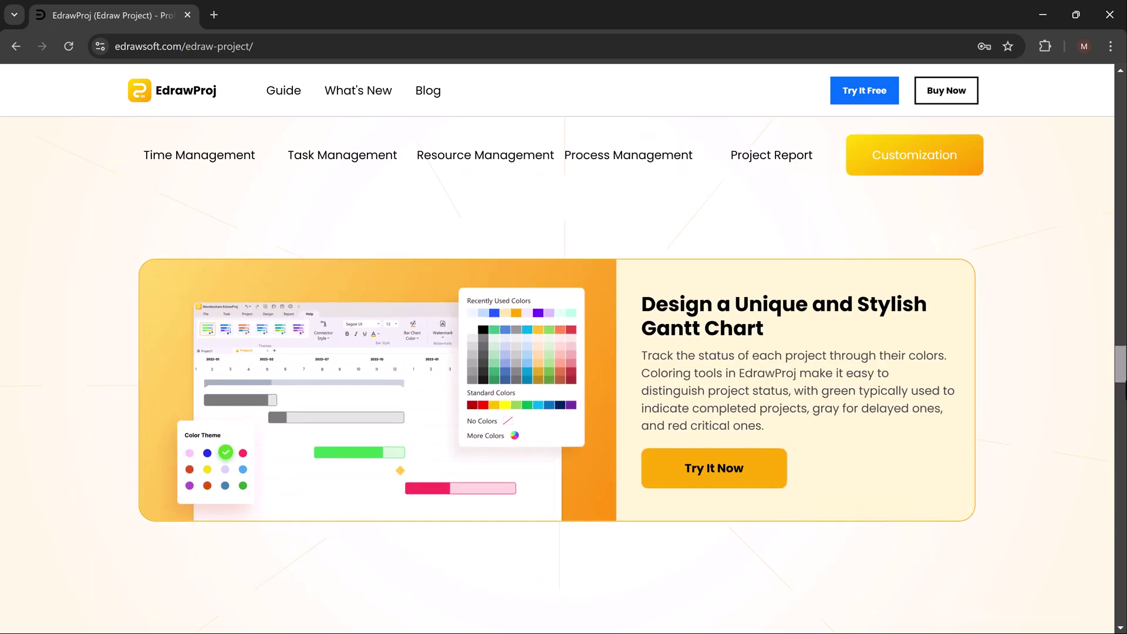
{"action": "scroll", "coordinate": [564, 352], "scroll_direction": "down", "scroll_amount": 3}
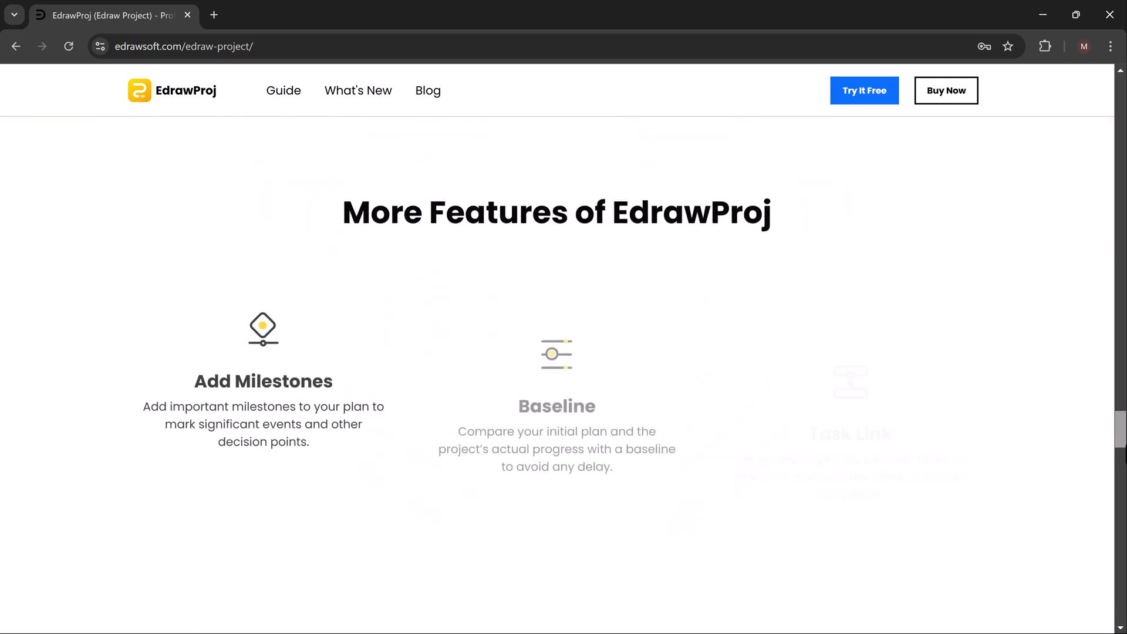